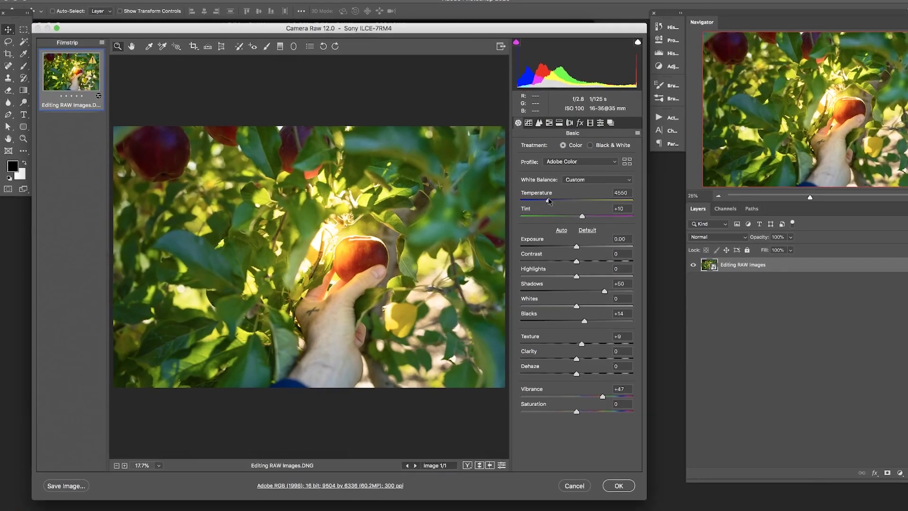
# Nudge the Temperature slider cooler on the apple-picking photo.
pyautogui.moveTo(535, 207); pyautogui.dragTo(515, 207)
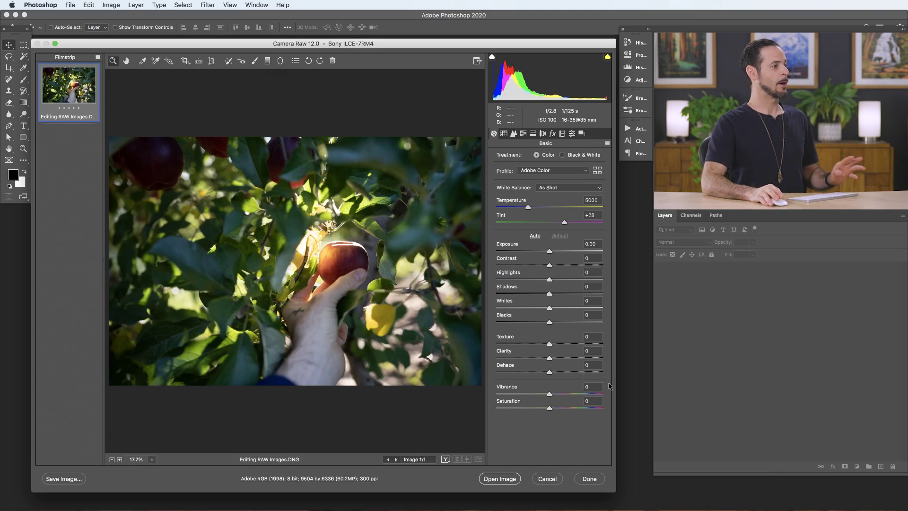
# Try a warmer Temperature, then the Tungsten white balance preset.
pyautogui.moveTo(528, 207)
pyautogui.mouseDown()
pyautogui.moveTo(574, 209)
pyautogui.moveTo(514, 210)
pyautogui.moveTo(587, 211)
pyautogui.moveTo(541, 208)
pyautogui.mouseUp()
pyautogui.click(565, 189)
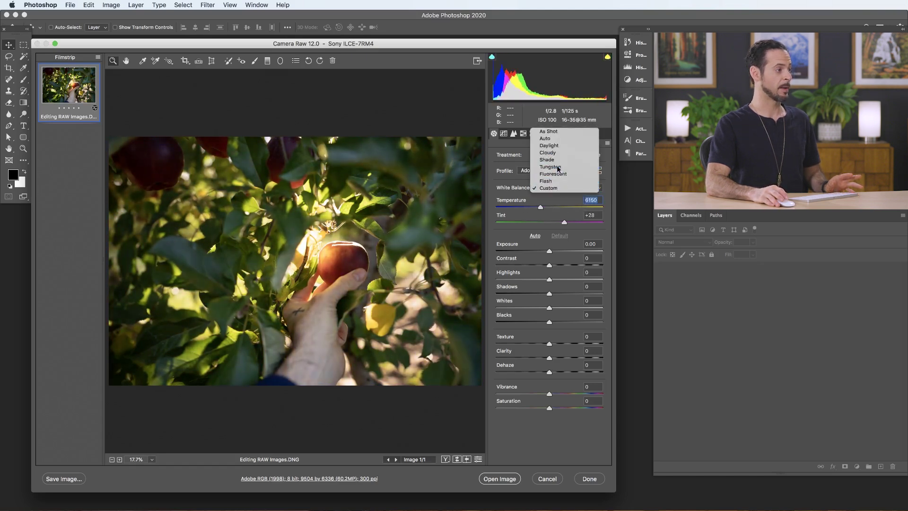
pyautogui.click(558, 166)
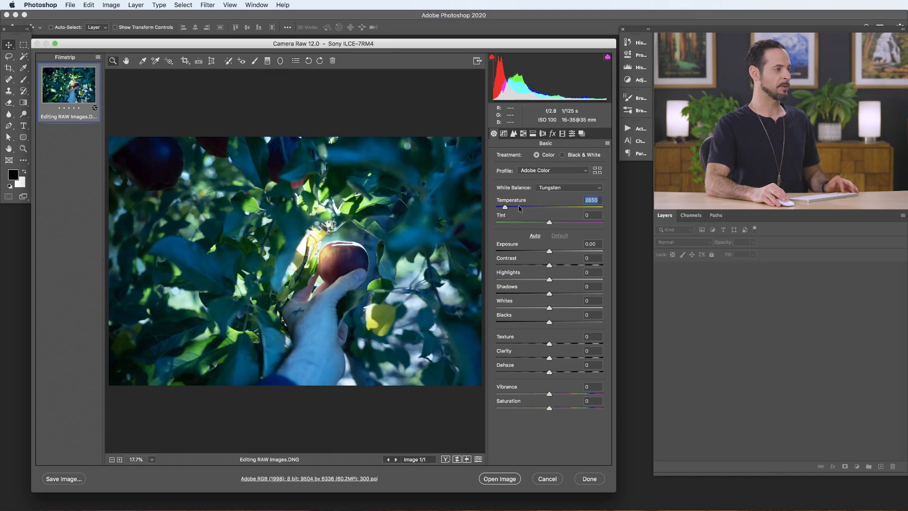
pyautogui.moveTo(519, 208)
pyautogui.mouseDown()
pyautogui.moveTo(544, 210)
pyautogui.moveTo(516, 210)
pyautogui.mouseUp()
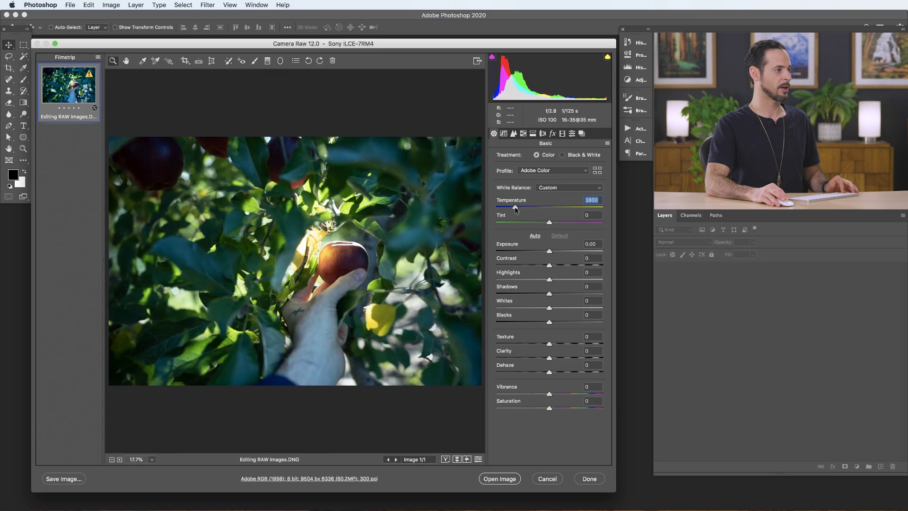
# Set the white balance to the Daylight preset (Temperature 5500, Tint +10).
pyautogui.click(553, 188)
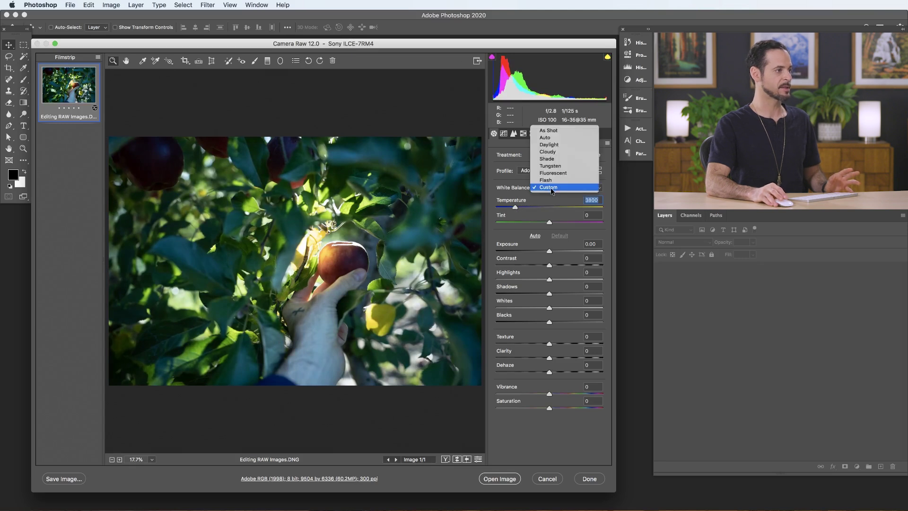
pyautogui.click(550, 145)
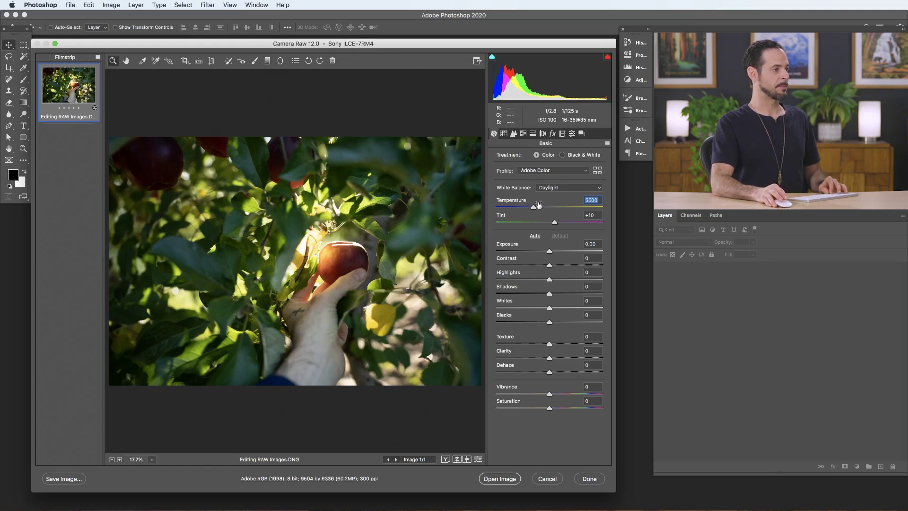
pyautogui.click(556, 189)
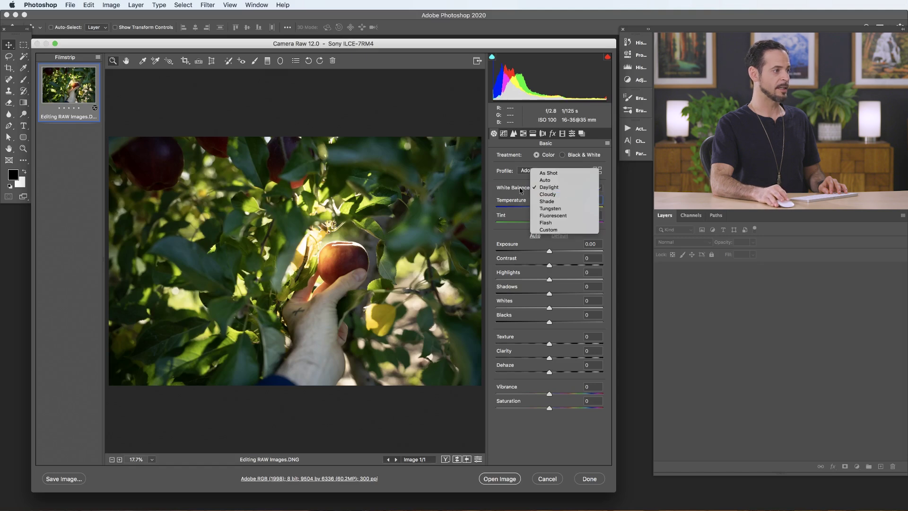
pyautogui.click(536, 188)
# Raise Exposure to +0.40 and Shadows to +50 to brighten the photo.
pyautogui.moveTo(551, 254)
pyautogui.mouseDown()
pyautogui.moveTo(570, 253)
pyautogui.moveTo(554, 254)
pyautogui.mouseUp()
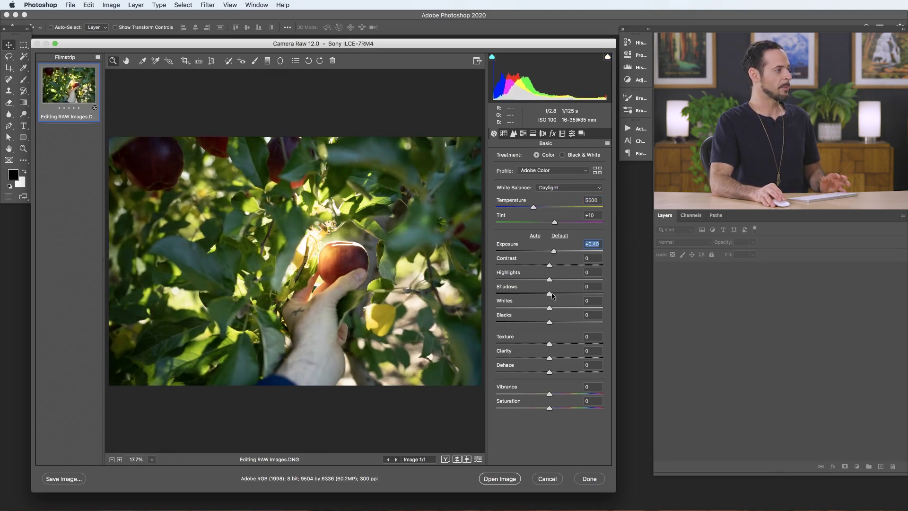
pyautogui.moveTo(550, 294); pyautogui.dragTo(579, 293)
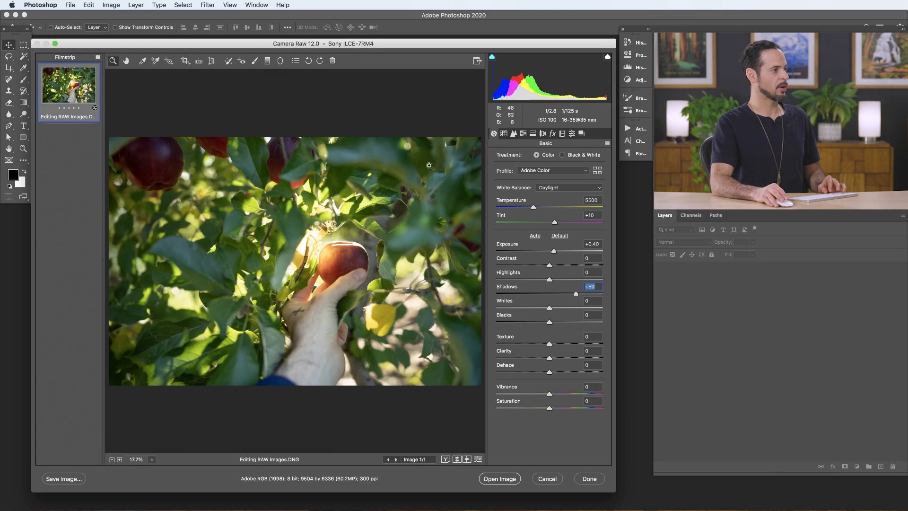
pyautogui.click(543, 134)
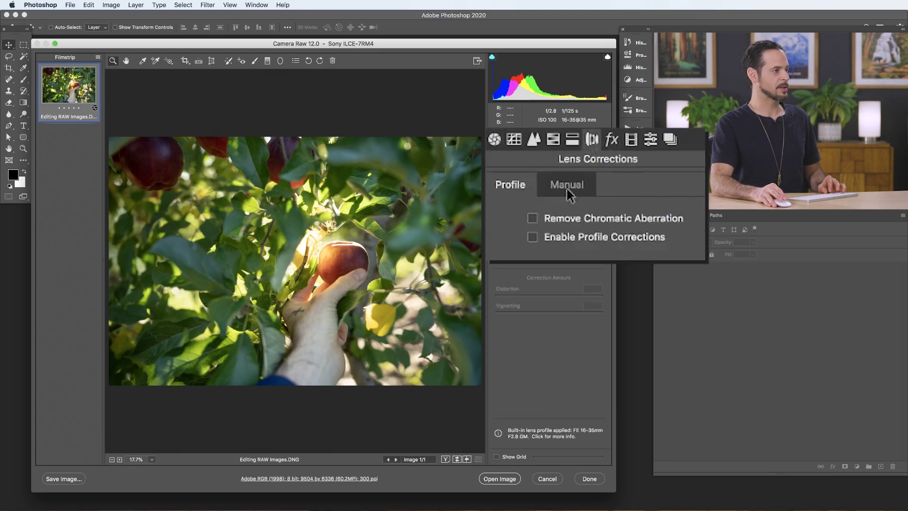
# Enable lens profile corrections with the Sony FE 16-35mm F2.8 GM profile.
pyautogui.click(533, 239)
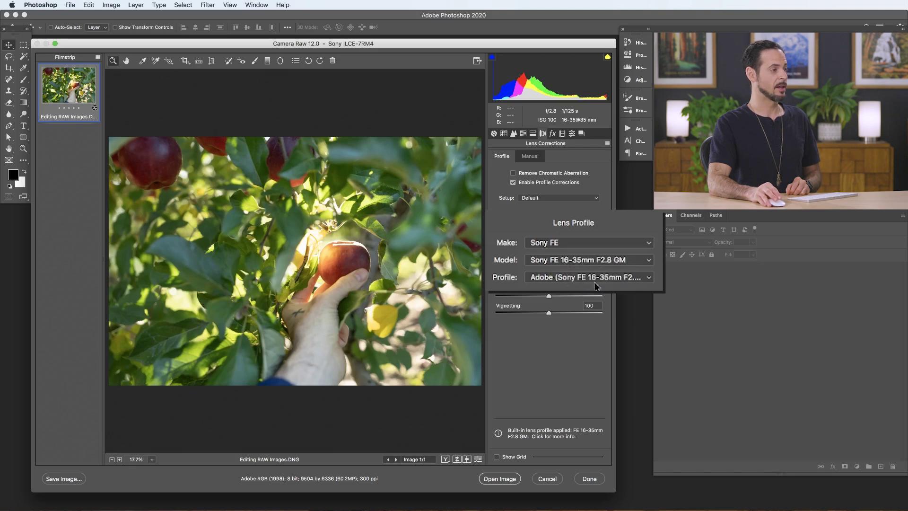
pyautogui.click(494, 134)
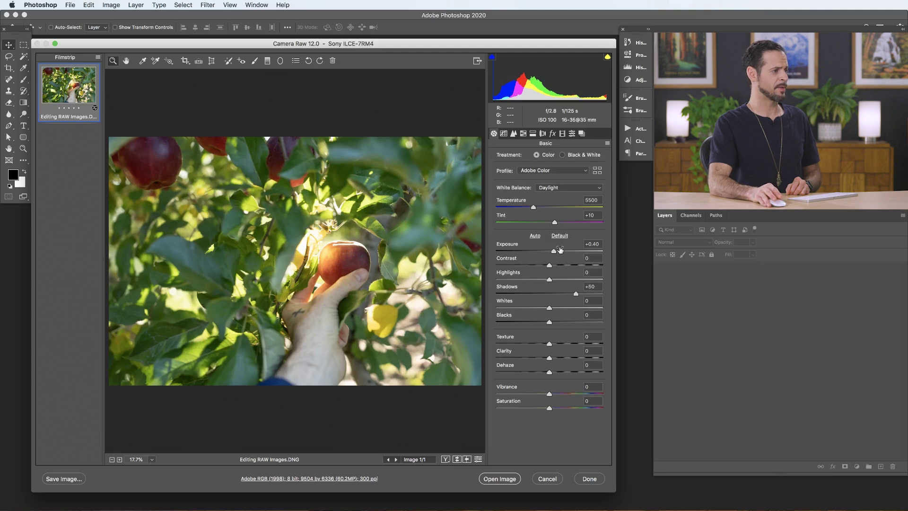
# Reset Exposure to 0, test +0.90, then set Exposure back to 0.
pyautogui.doubleClick(596, 244)
pyautogui.write('0')
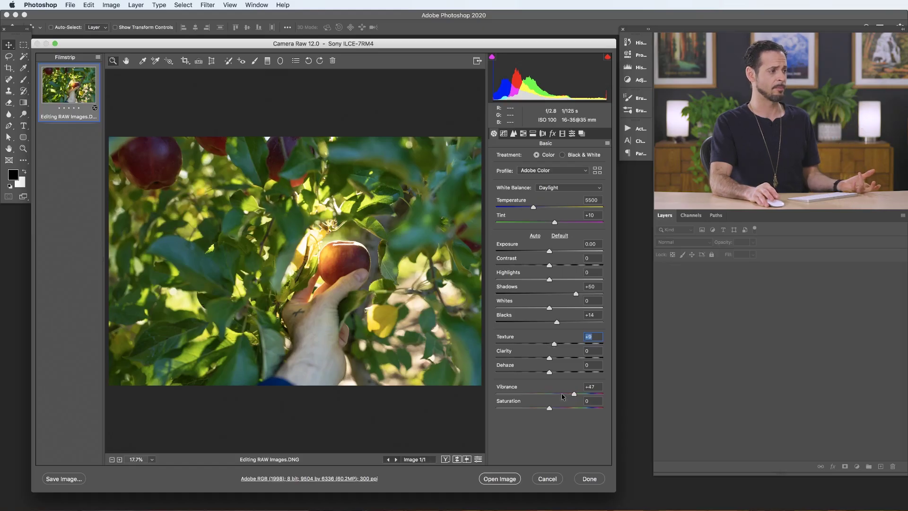
pyautogui.moveTo(551, 253)
pyautogui.mouseDown()
pyautogui.moveTo(570, 251)
pyautogui.moveTo(530, 252)
pyautogui.moveTo(561, 252)
pyautogui.mouseUp()
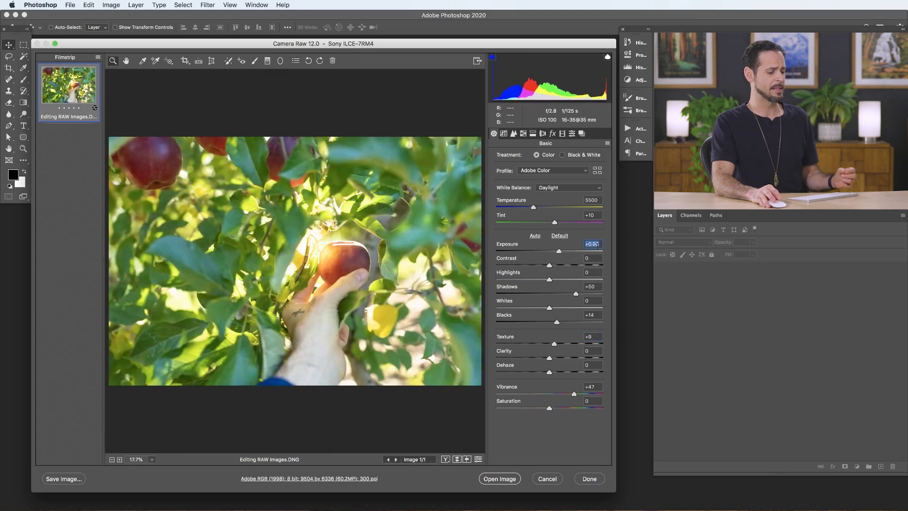
pyautogui.write('0')
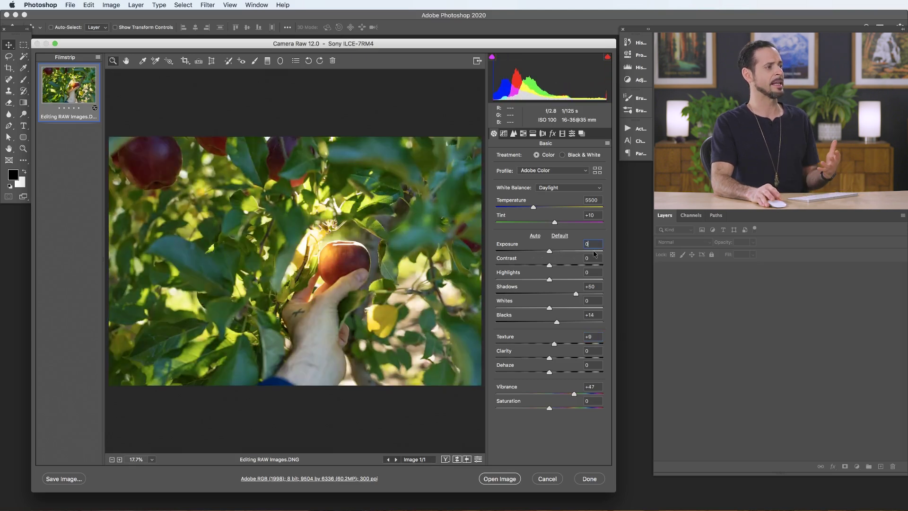
pyautogui.click(504, 134)
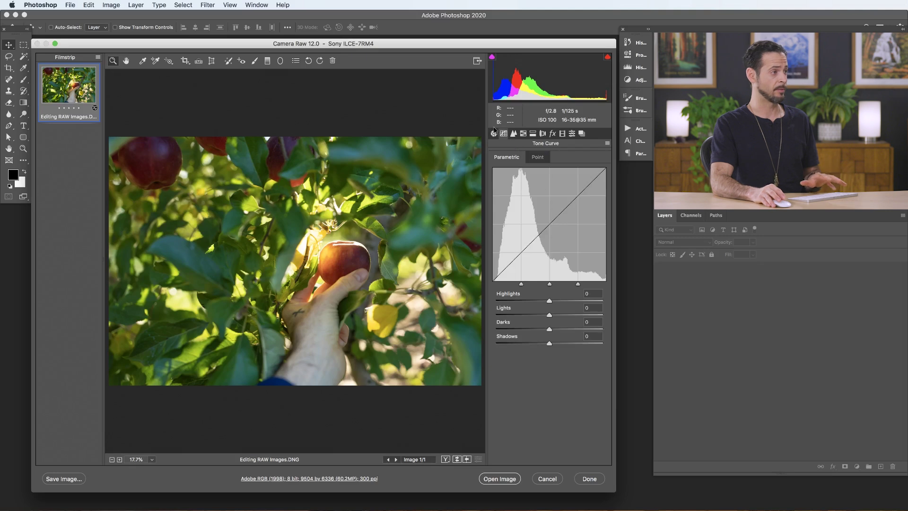
# In HSL, boost Reds/Greens saturation (+31, +32) and Reds/Oranges luminance (+46, +31).
pyautogui.click(514, 134)
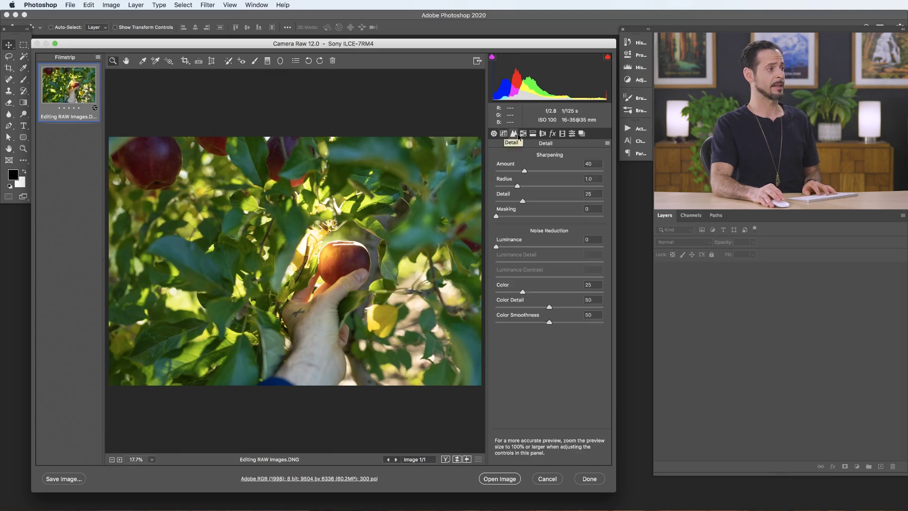
pyautogui.click(524, 136)
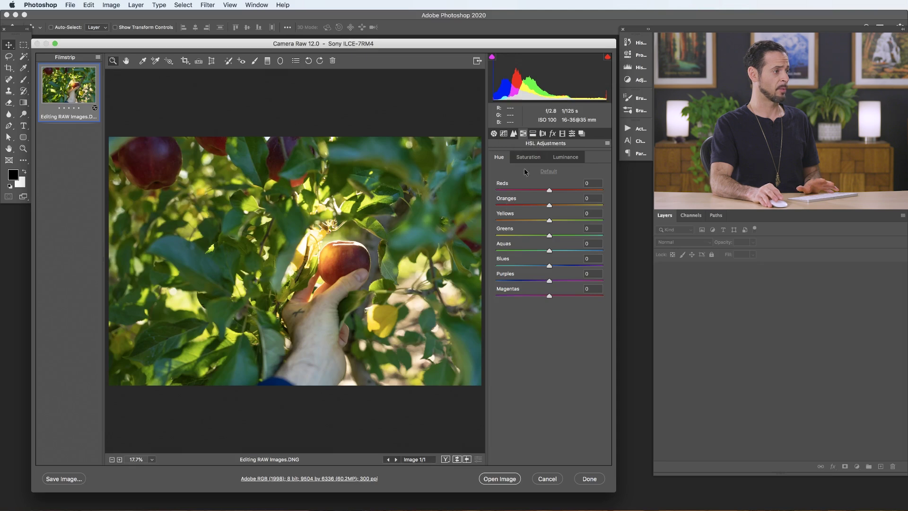
pyautogui.click(530, 159)
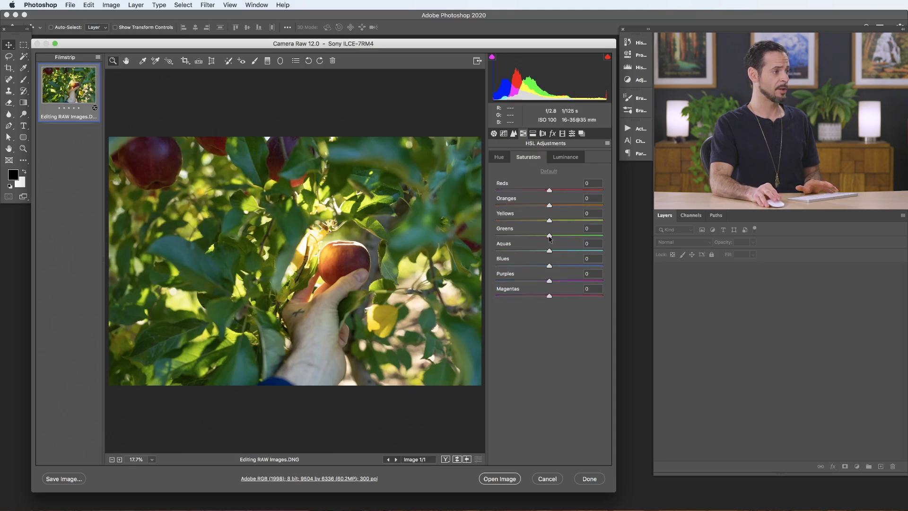
pyautogui.moveTo(574, 234)
pyautogui.mouseDown()
pyautogui.moveTo(591, 235)
pyautogui.moveTo(502, 236)
pyautogui.moveTo(607, 236)
pyautogui.moveTo(565, 236)
pyautogui.mouseUp()
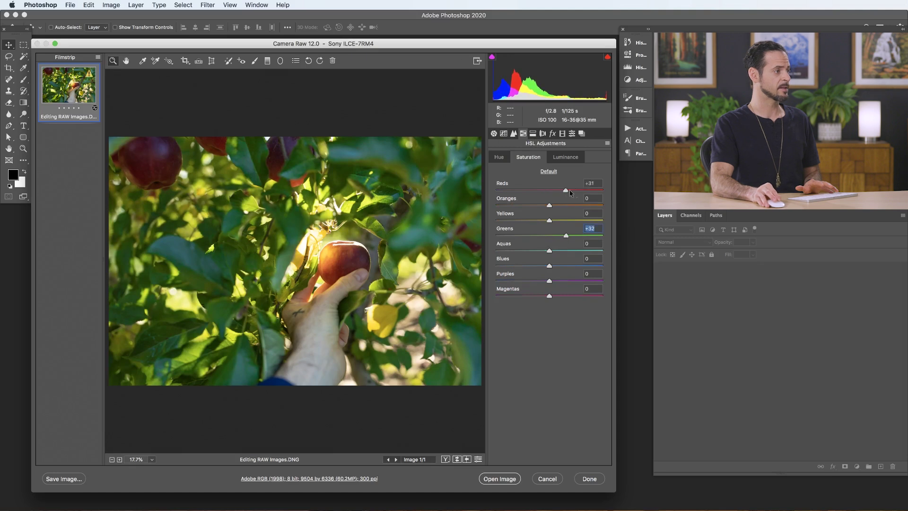
pyautogui.click(566, 159)
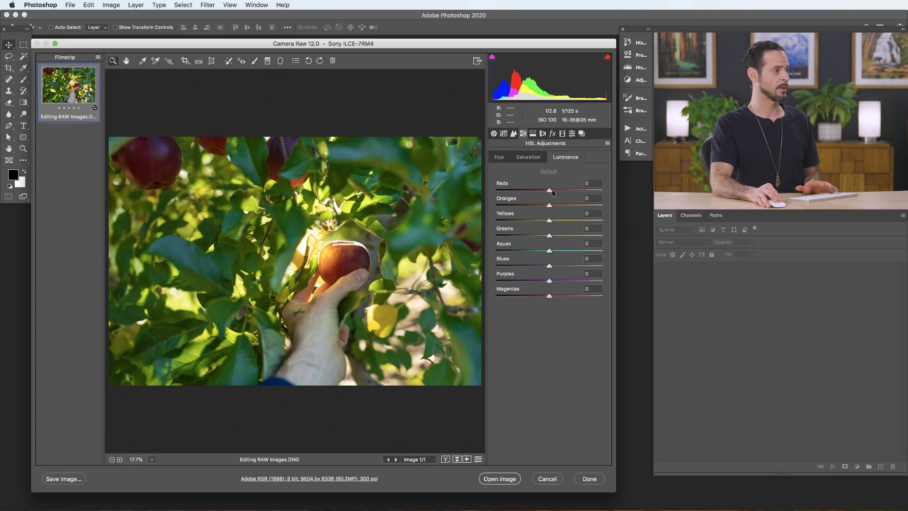
pyautogui.moveTo(573, 191); pyautogui.dragTo(574, 191)
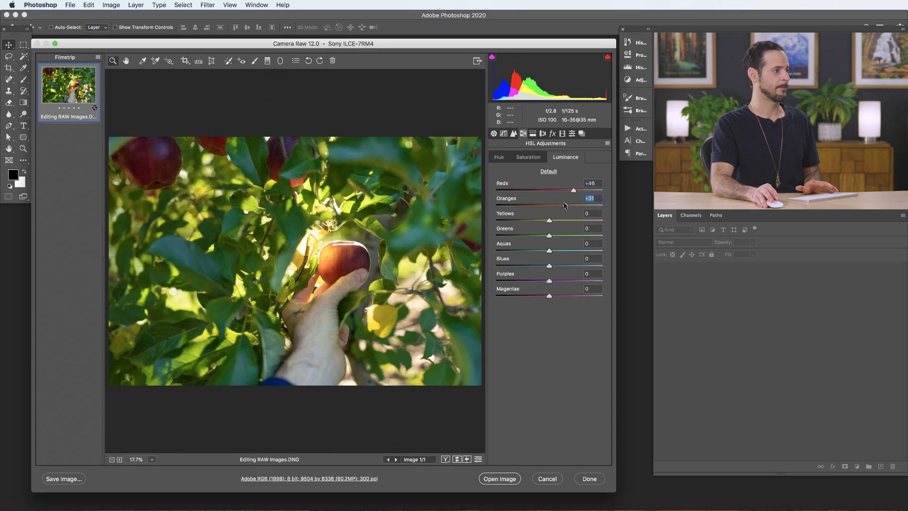
pyautogui.click(533, 134)
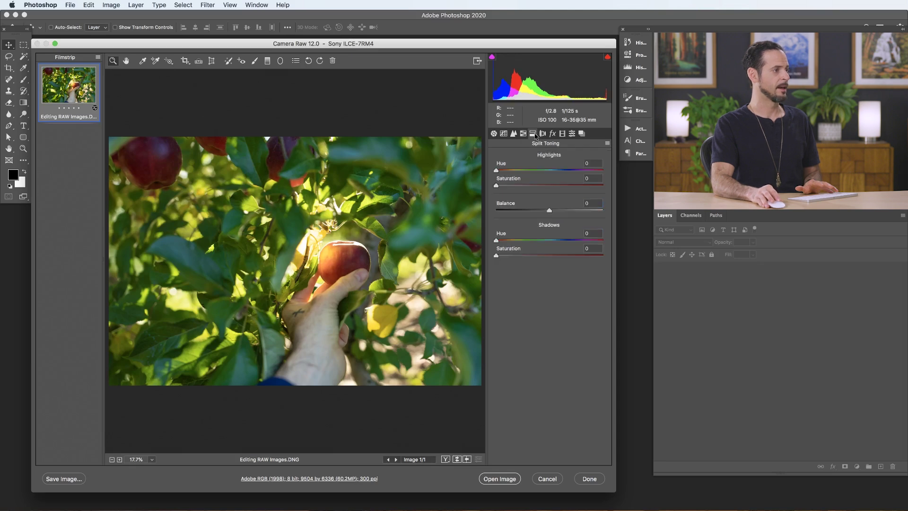
# Try split-toning tints on highlights and shadows, then reset both saturations to 0.
pyautogui.click(536, 185)
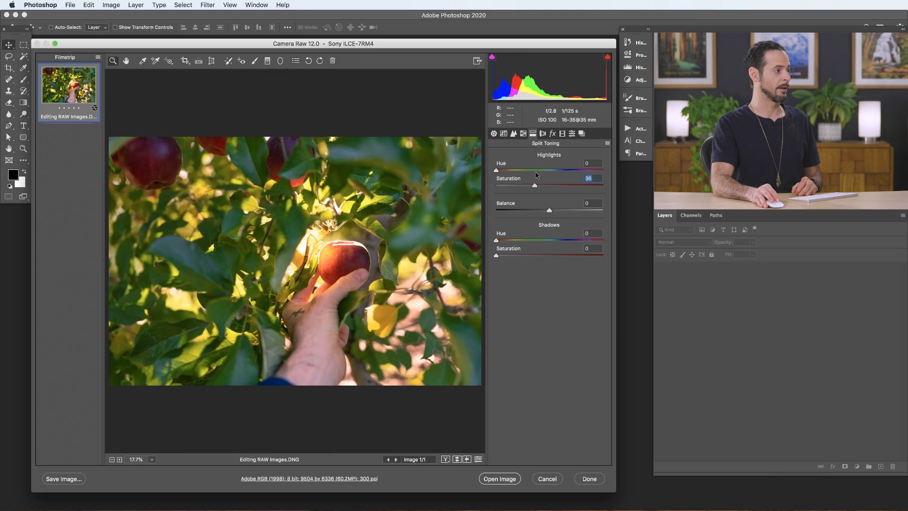
pyautogui.moveTo(496, 170); pyautogui.dragTo(586, 171)
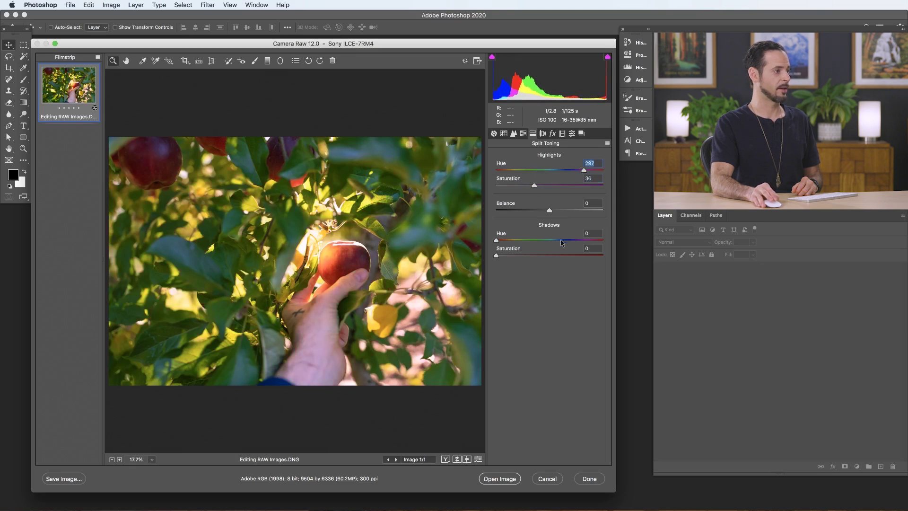
pyautogui.click(557, 256)
pyautogui.moveTo(496, 240); pyautogui.dragTo(606, 237)
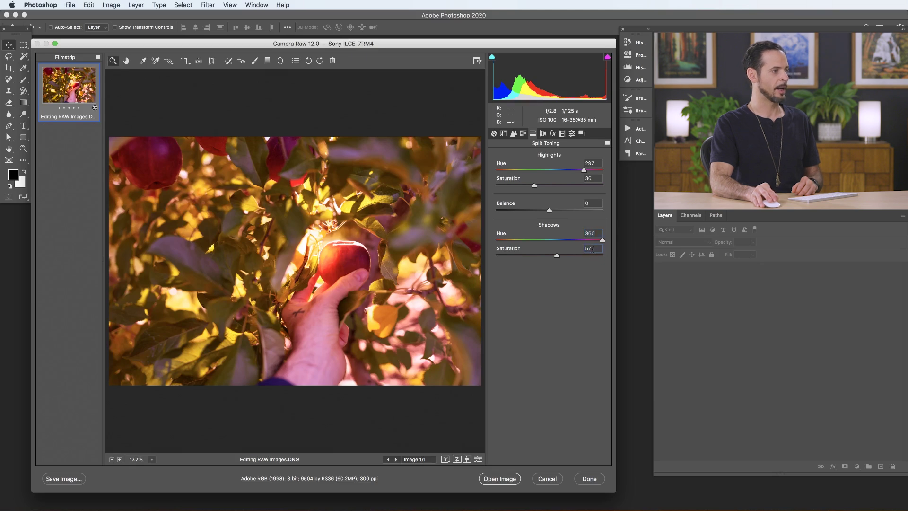
pyautogui.doubleClick(557, 255)
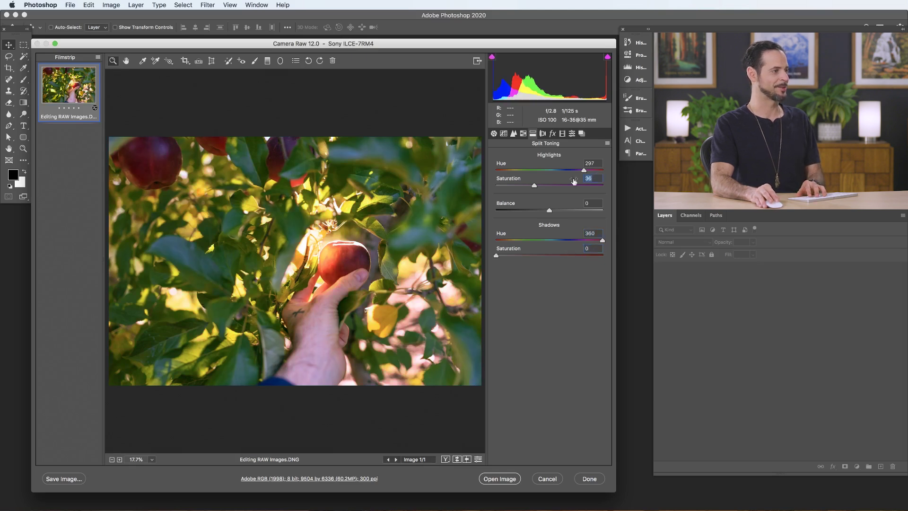
pyautogui.doubleClick(532, 184)
pyautogui.click(543, 134)
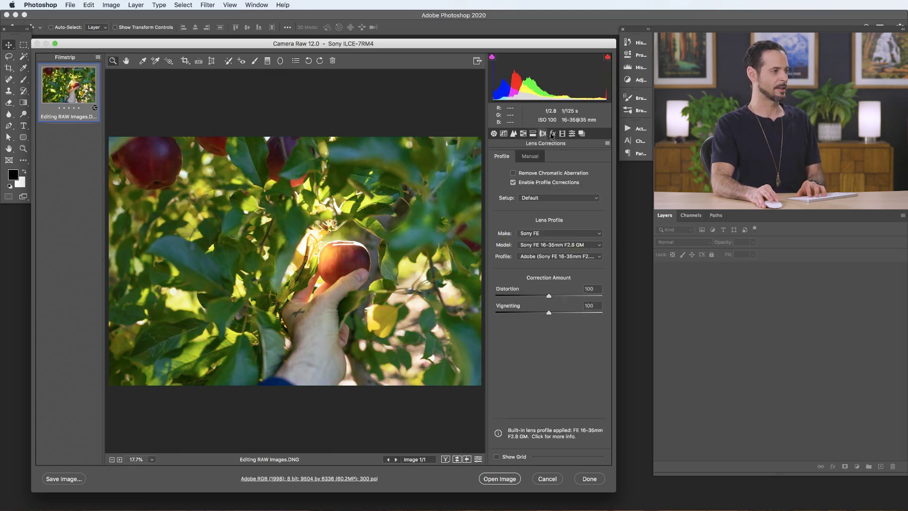
# Browse the Effects, Calibration, Presets and Snapshots panels, then return to Basic.
pyautogui.click(552, 135)
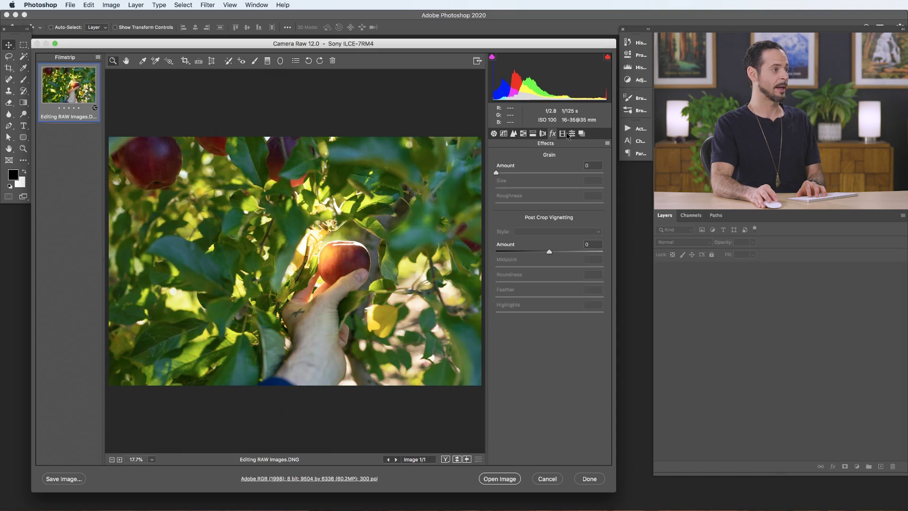
pyautogui.click(562, 134)
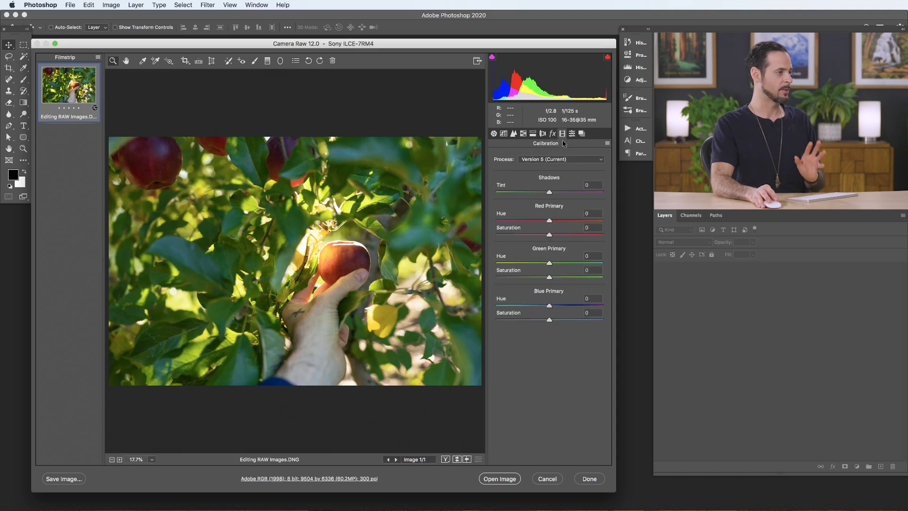
pyautogui.click(572, 134)
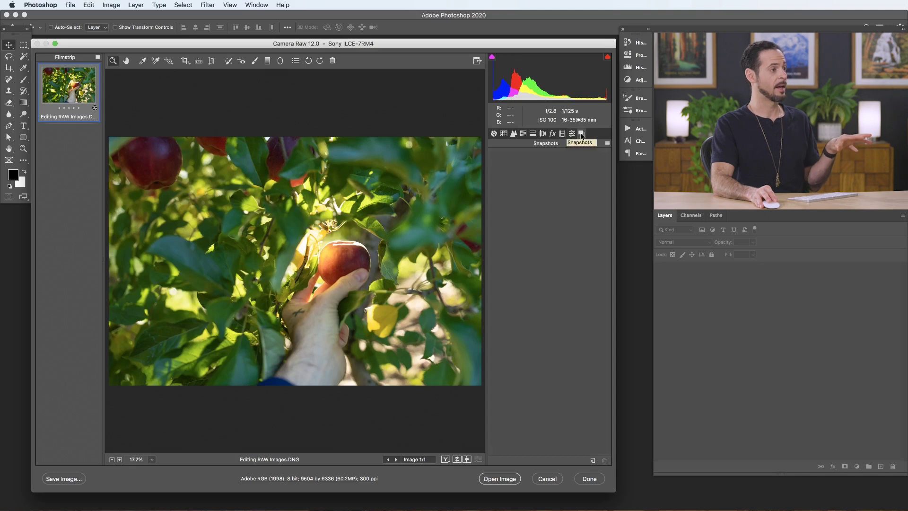
pyautogui.click(582, 134)
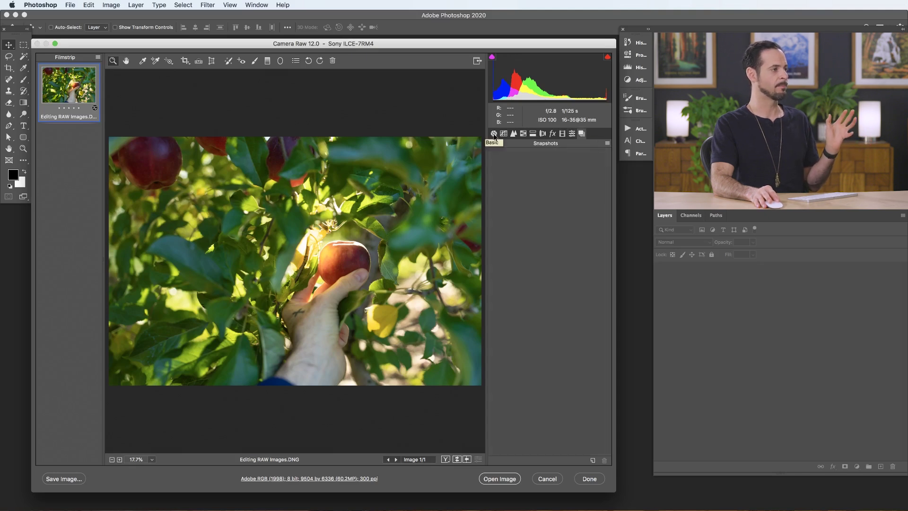
pyautogui.click(493, 134)
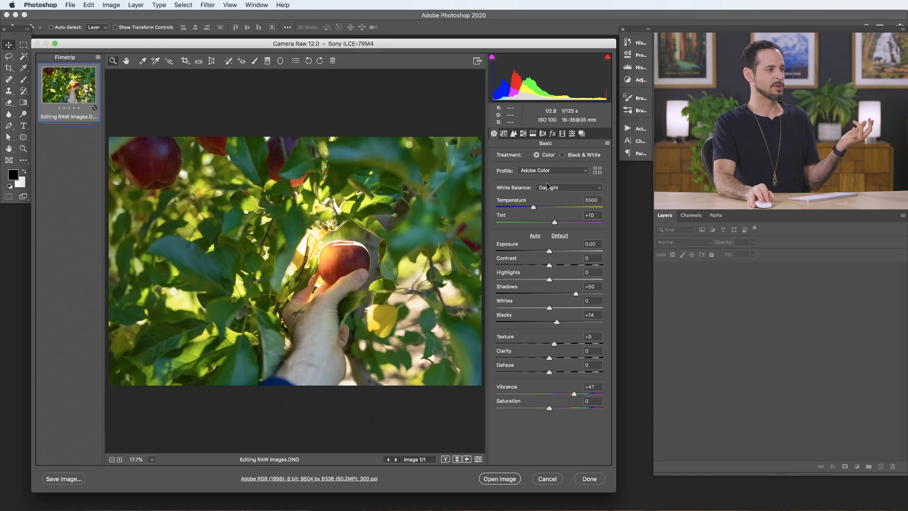
pyautogui.click(551, 188)
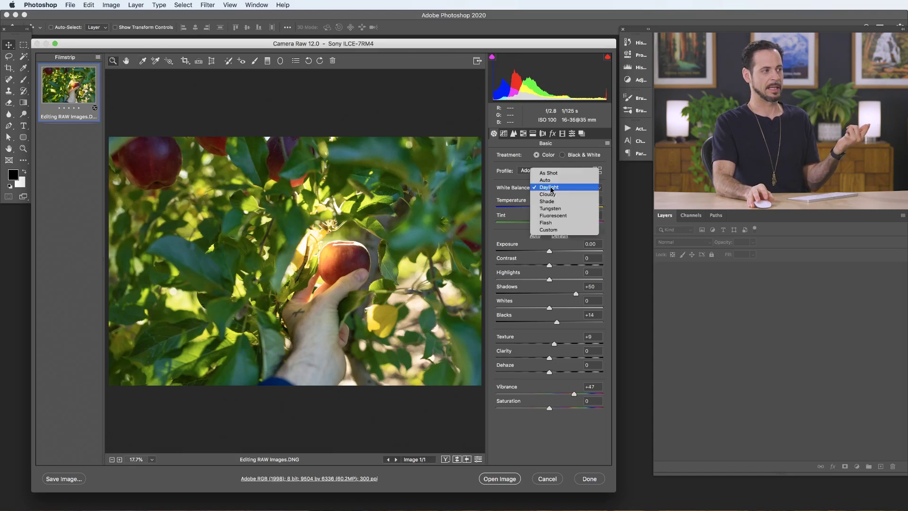
pyautogui.click(544, 188)
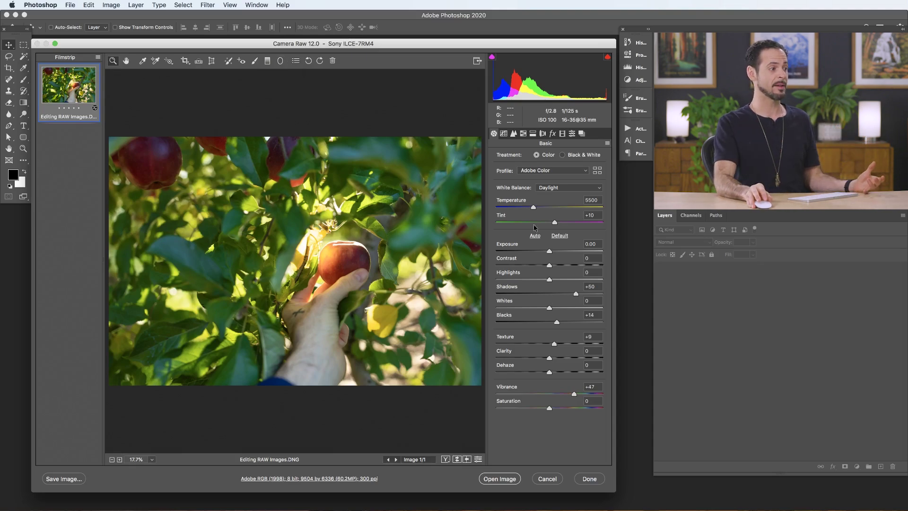
pyautogui.moveTo(549, 251)
pyautogui.mouseDown()
pyautogui.moveTo(527, 252)
pyautogui.moveTo(552, 252)
pyautogui.mouseUp()
pyautogui.doubleClick(552, 251)
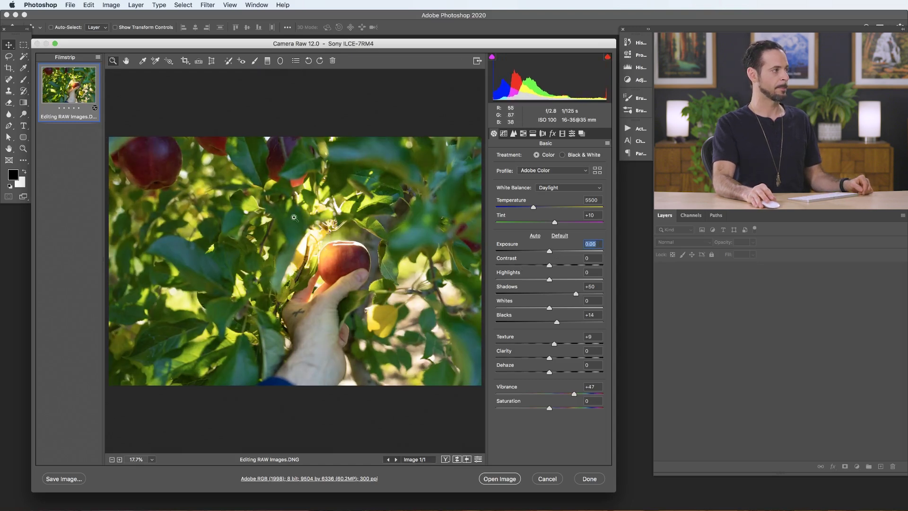
# Add a radial filter around the apple at Exposure +3.10, applied to the inside.
pyautogui.click(280, 62)
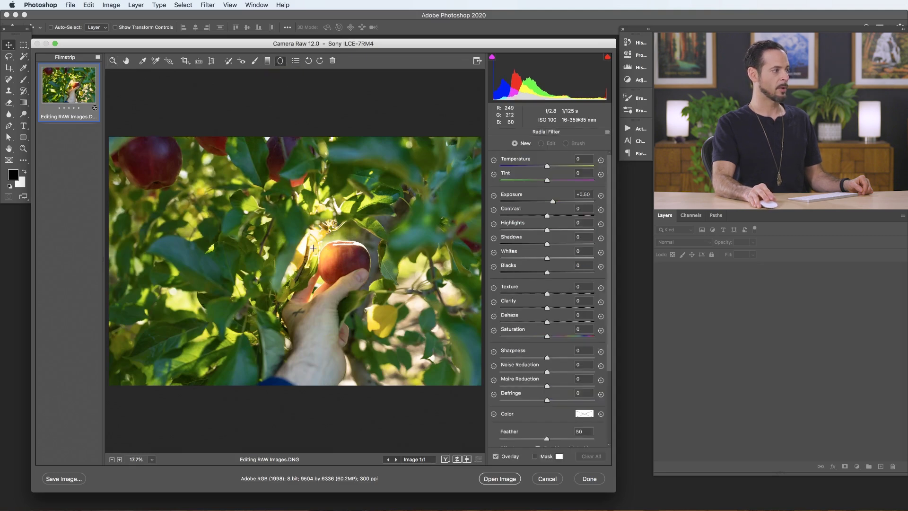
pyautogui.moveTo(304, 248)
pyautogui.mouseDown()
pyautogui.moveTo(359, 260)
pyautogui.moveTo(345, 247)
pyautogui.moveTo(360, 296)
pyautogui.moveTo(371, 302)
pyautogui.mouseUp()
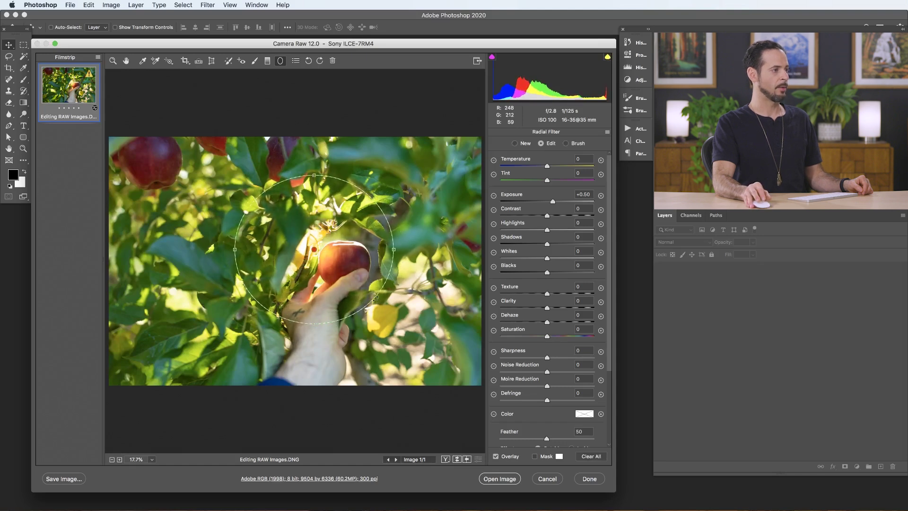
pyautogui.moveTo(554, 201); pyautogui.dragTo(583, 202)
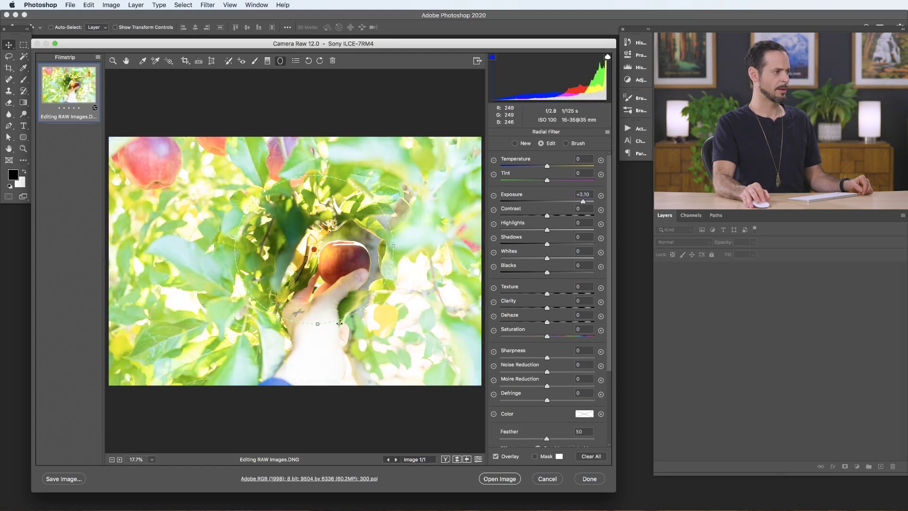
pyautogui.moveTo(394, 248); pyautogui.dragTo(402, 247)
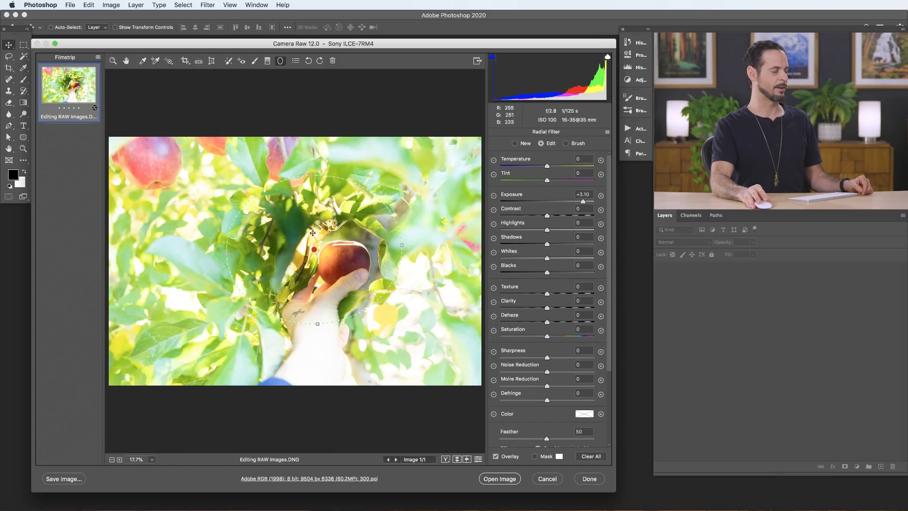
pyautogui.moveTo(338, 255)
pyautogui.mouseDown()
pyautogui.moveTo(304, 232)
pyautogui.moveTo(328, 256)
pyautogui.mouseUp()
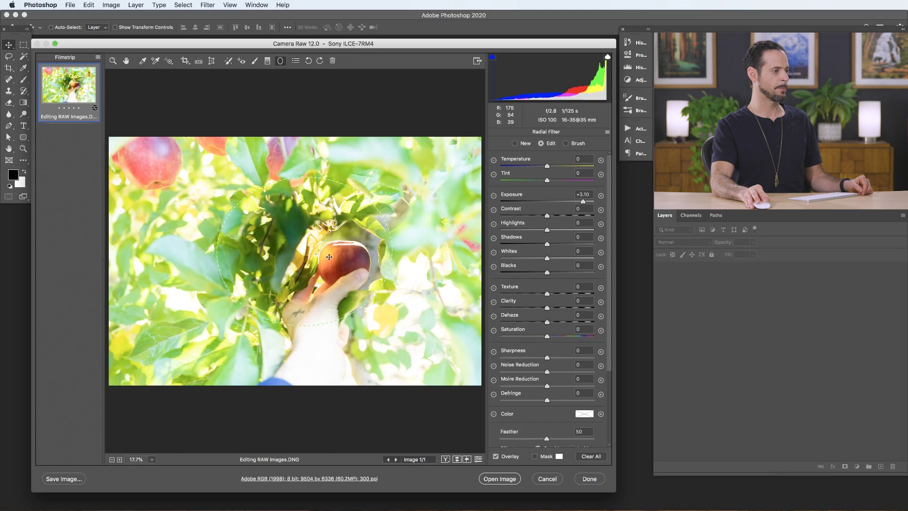
pyautogui.scroll(-3, 558, 284)
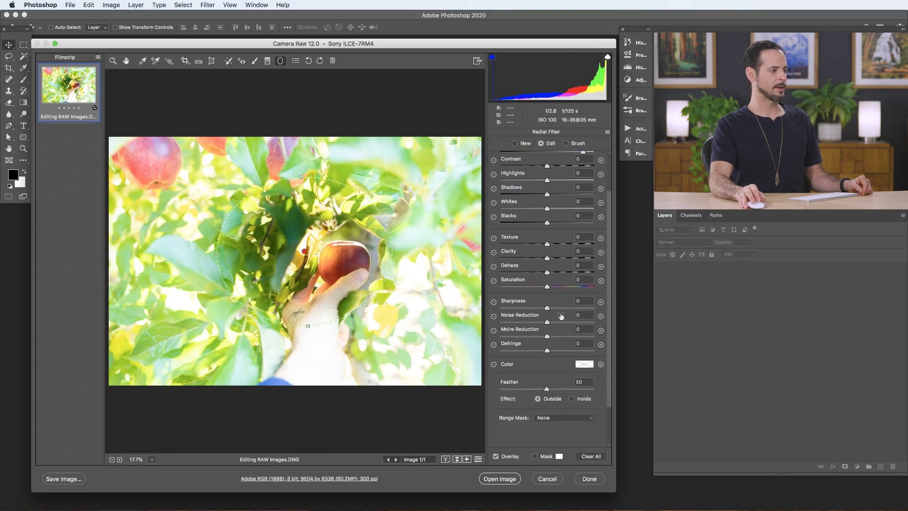
pyautogui.click(573, 398)
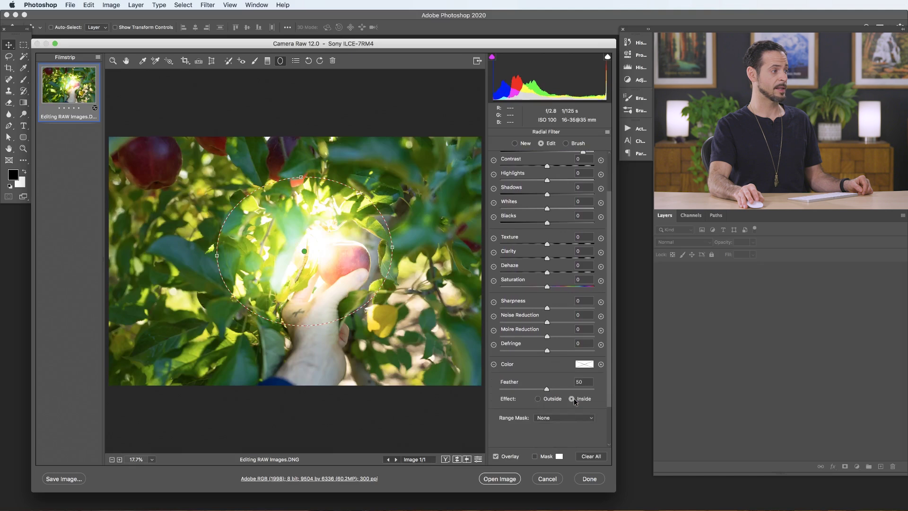
# Set the radial filter's Feather to 100 and enlarge the ellipse wider and taller.
pyautogui.moveTo(548, 389); pyautogui.dragTo(604, 388)
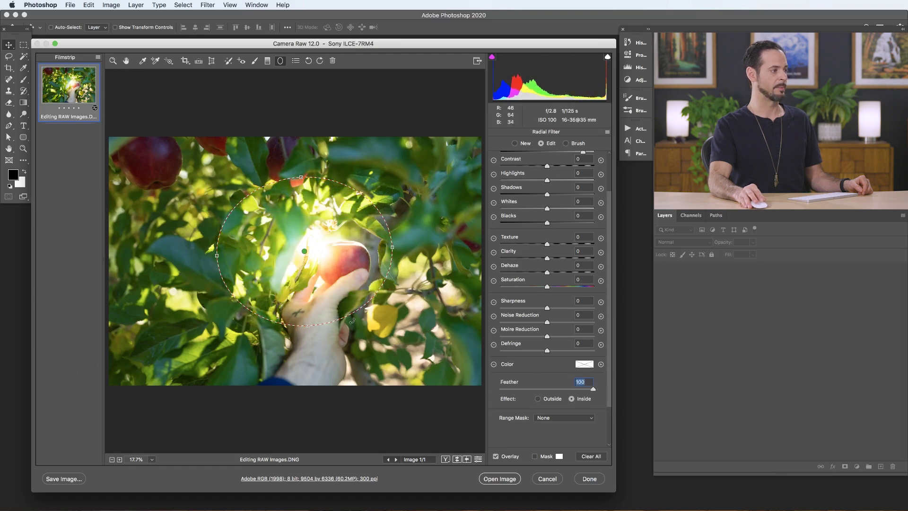
pyautogui.moveTo(394, 245); pyautogui.dragTo(427, 246)
pyautogui.moveTo(300, 176); pyautogui.dragTo(300, 148)
pyautogui.moveTo(305, 252); pyautogui.dragTo(304, 248)
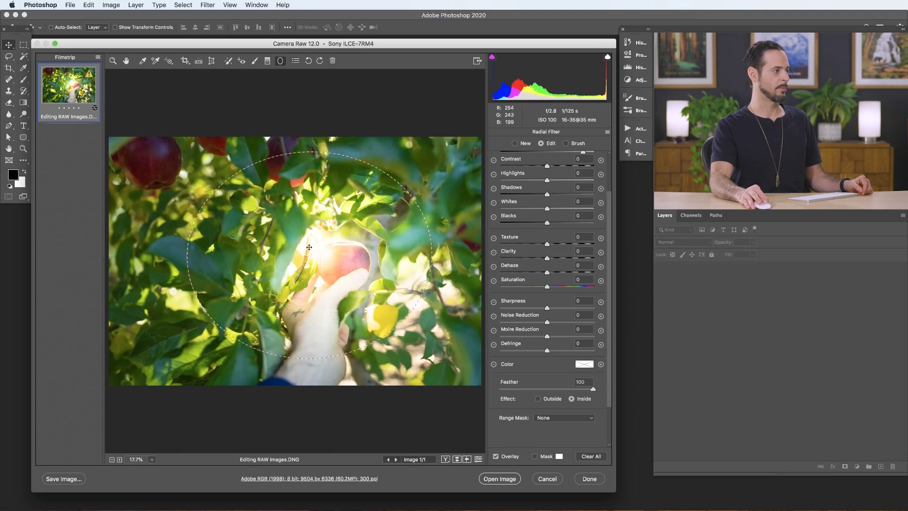
pyautogui.scroll(3, 570, 352)
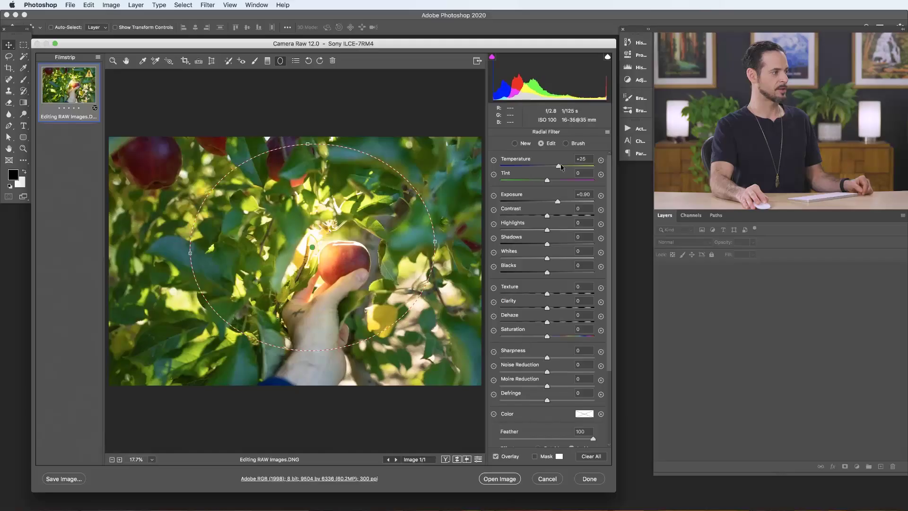
# Set the radial filter to Temperature +48 and Saturation +22, then widen, heighten and recentre it over the apple.
pyautogui.click(572, 166)
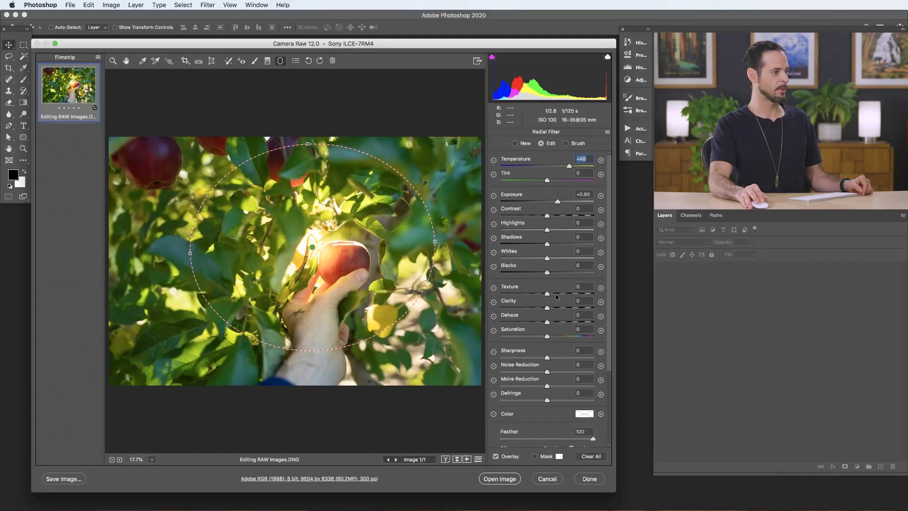
pyautogui.click(558, 337)
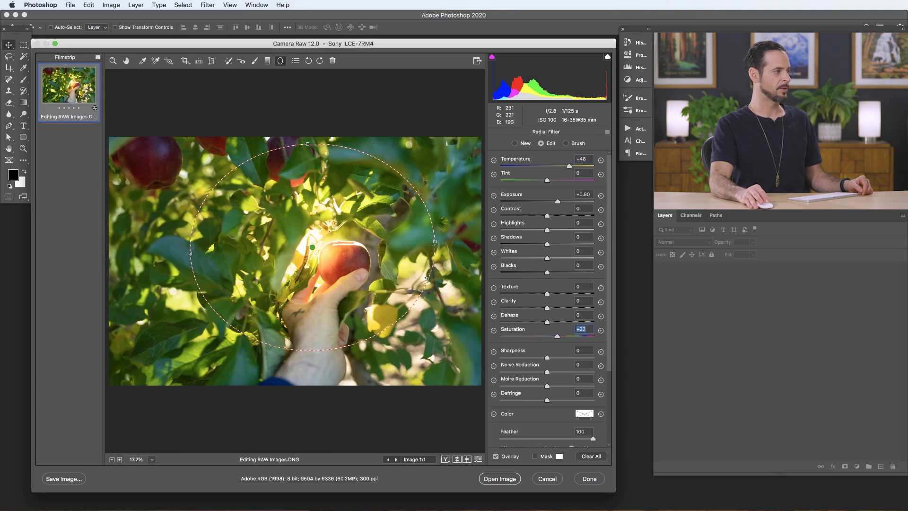
pyautogui.moveTo(190, 254); pyautogui.dragTo(182, 254)
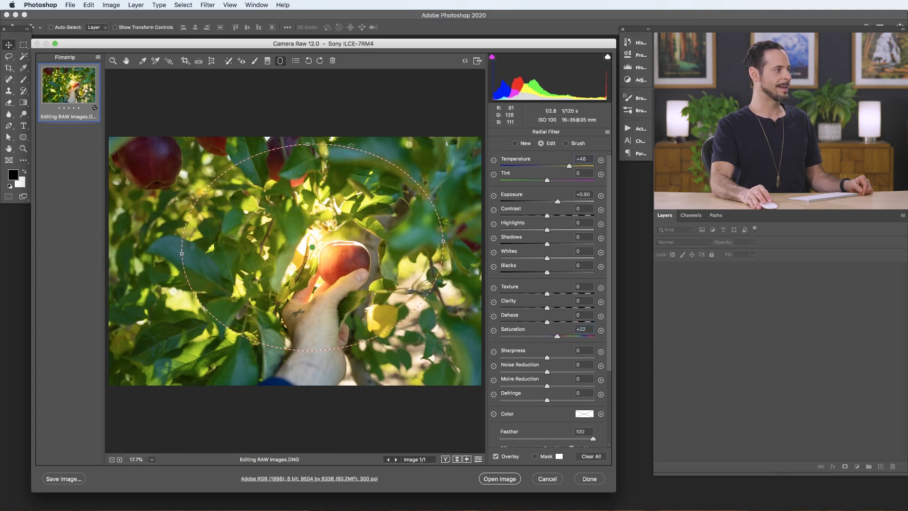
pyautogui.moveTo(310, 144); pyautogui.dragTo(311, 133)
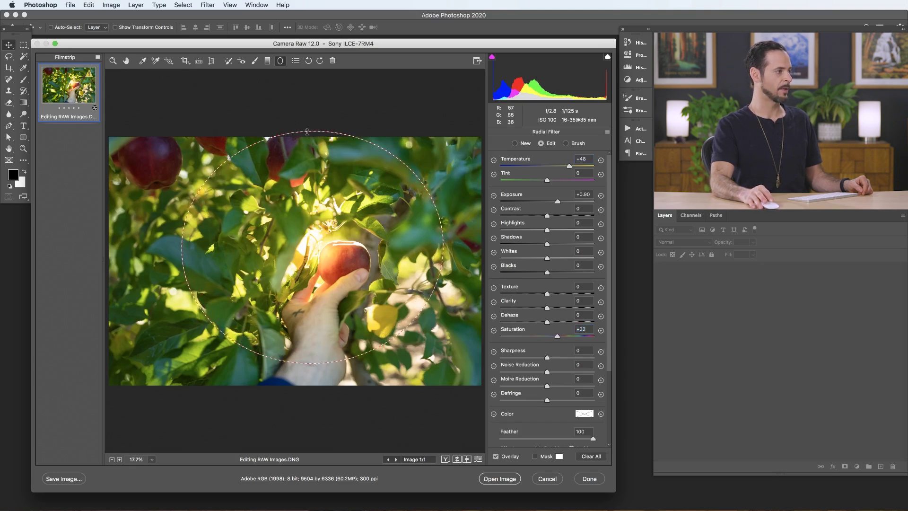
pyautogui.moveTo(312, 249)
pyautogui.mouseDown()
pyautogui.moveTo(343, 257)
pyautogui.moveTo(308, 245)
pyautogui.mouseUp()
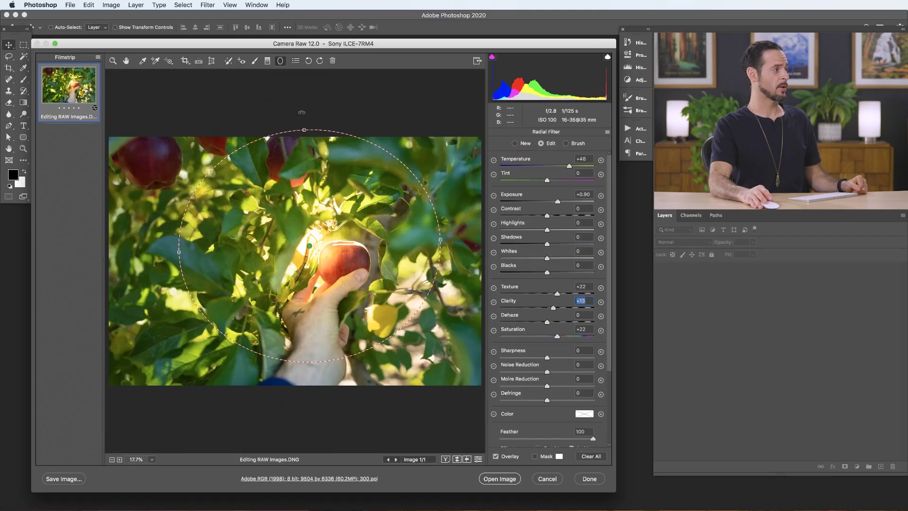
# Return to the Basic panel and cycle the Before/After layouts back to the single edited view.
pyautogui.click(126, 61)
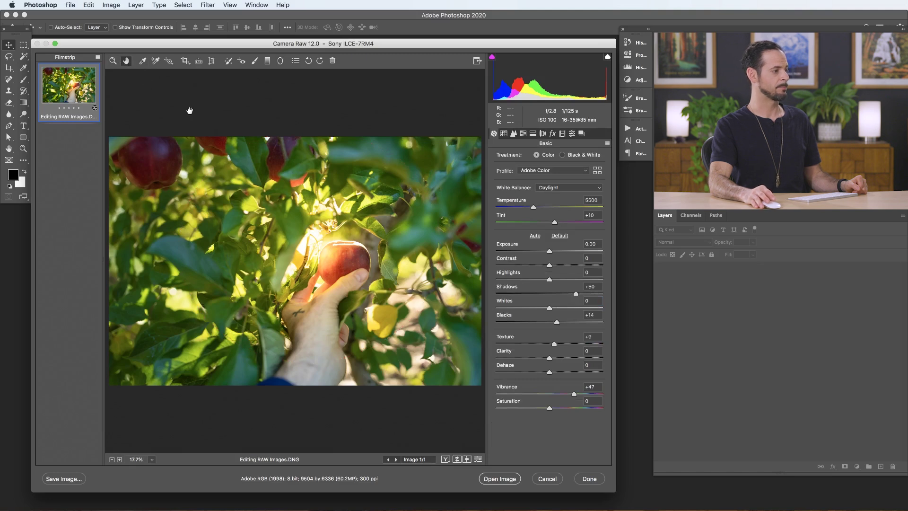
pyautogui.click(445, 459)
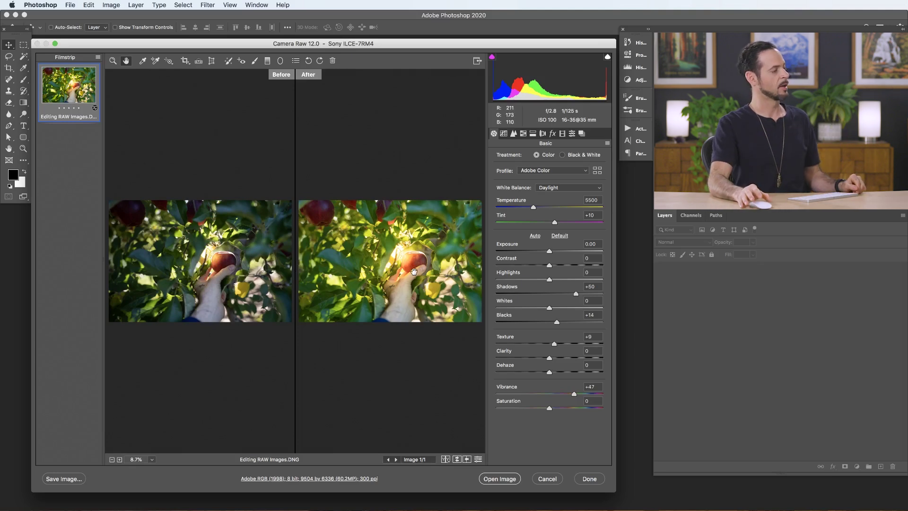
pyautogui.click(445, 460)
pyautogui.click(446, 459)
pyautogui.click(445, 459)
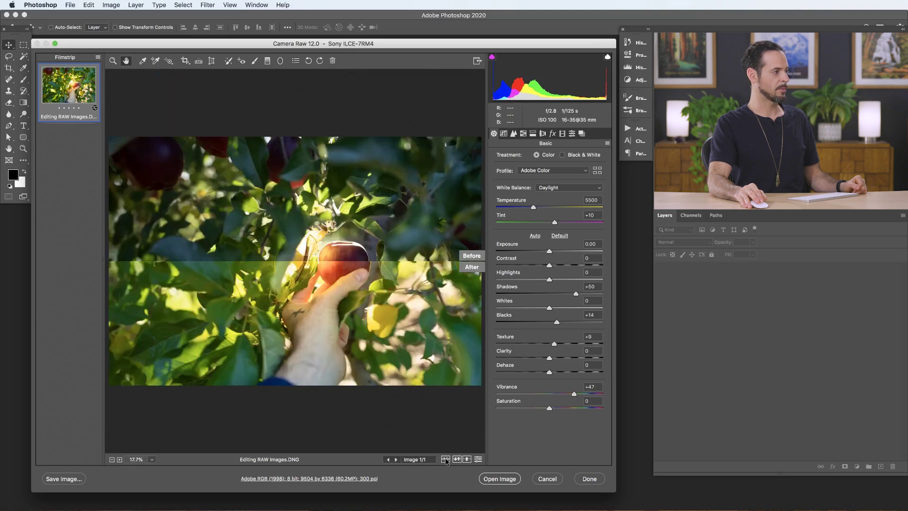
pyautogui.click(446, 460)
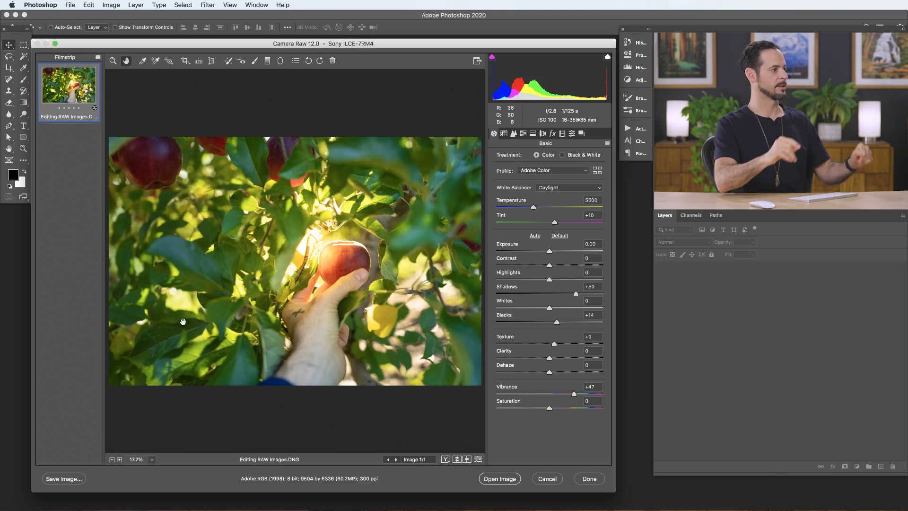
# Draw a graduated filter from the lower left with Temperature 0 and Exposure -0.30, then refine its end points.
pyautogui.click(268, 61)
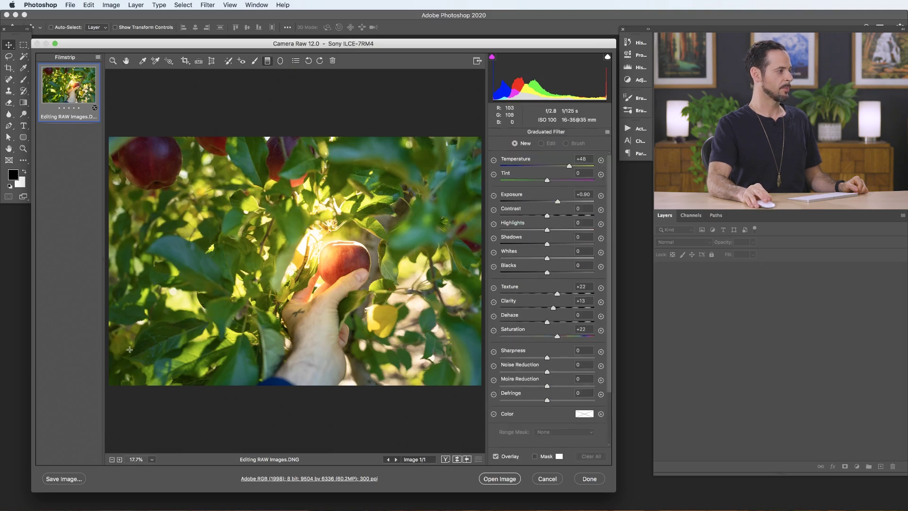
pyautogui.moveTo(126, 366); pyautogui.dragTo(246, 335)
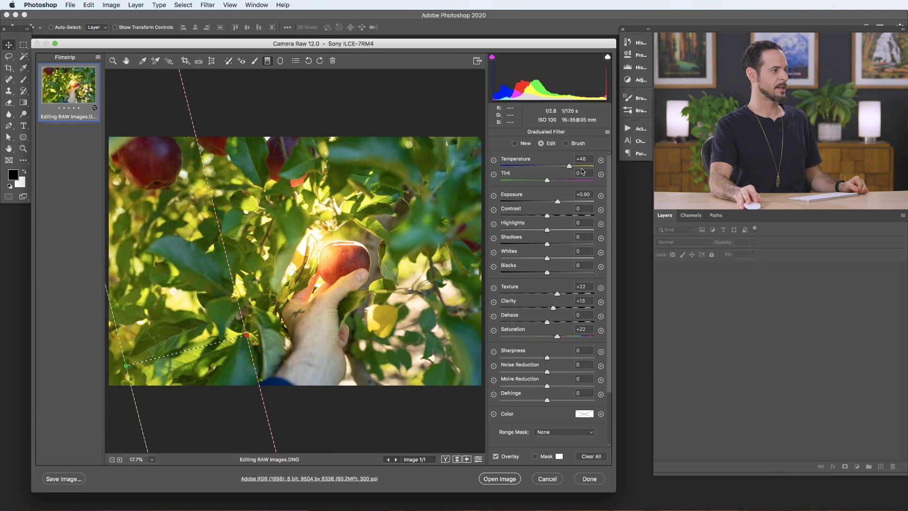
pyautogui.click(589, 159)
pyautogui.write('0')
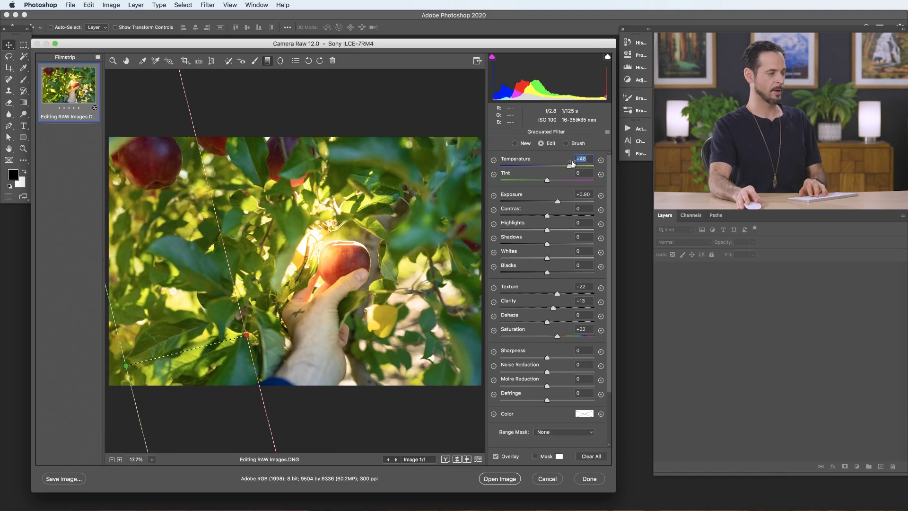
pyautogui.click(544, 202)
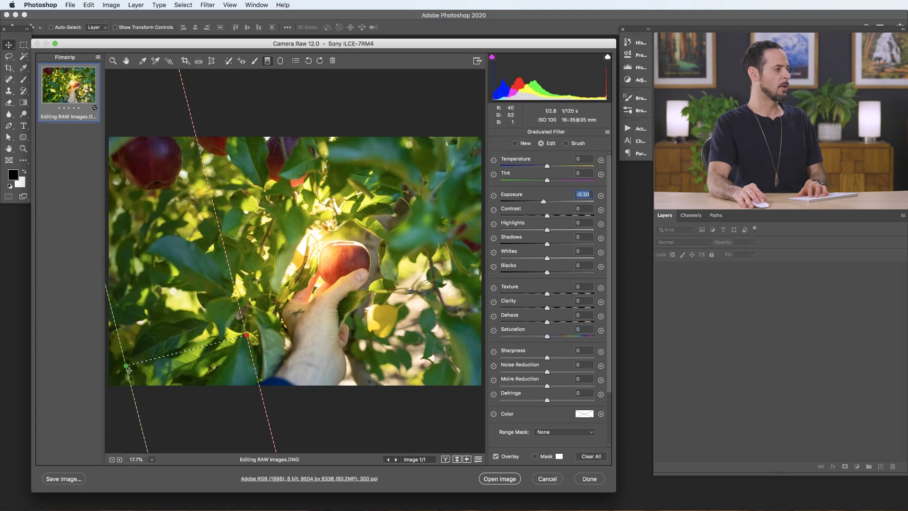
pyautogui.moveTo(133, 374); pyautogui.dragTo(122, 366)
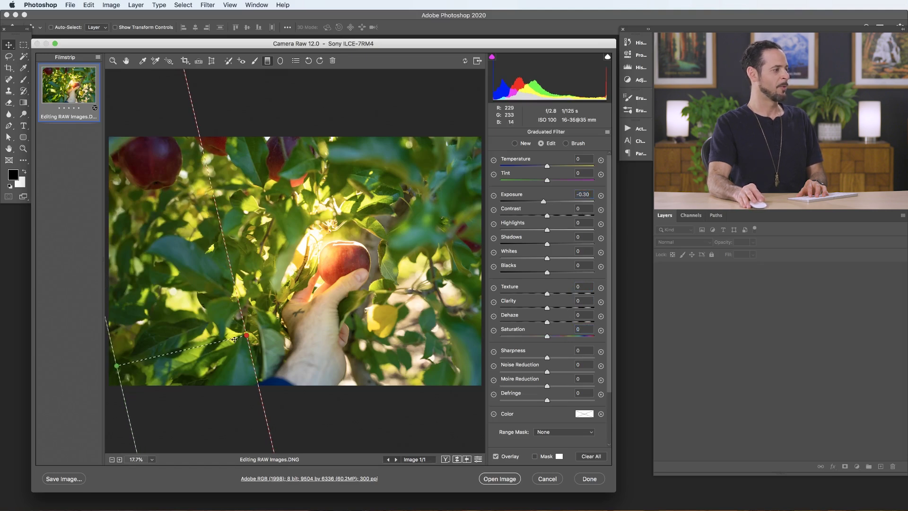
pyautogui.moveTo(244, 337); pyautogui.dragTo(235, 342)
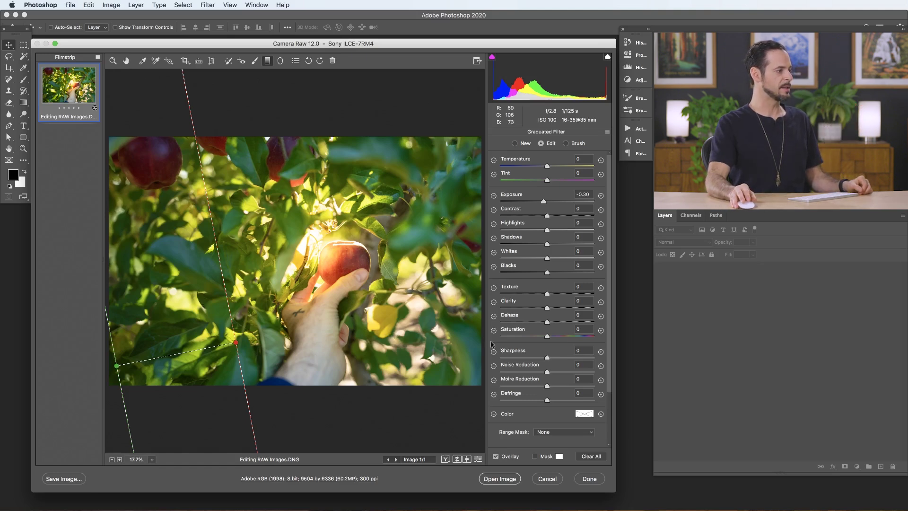
pyautogui.click(535, 456)
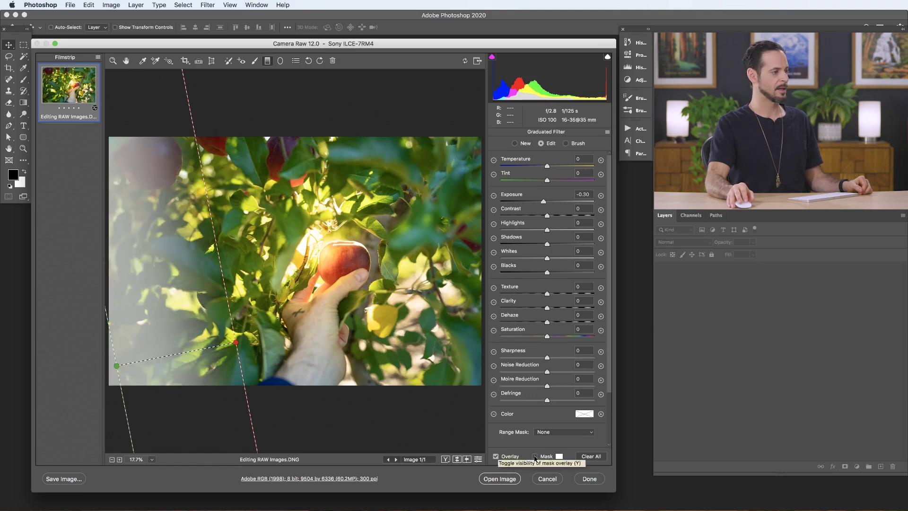
pyautogui.click(535, 456)
pyautogui.click(496, 456)
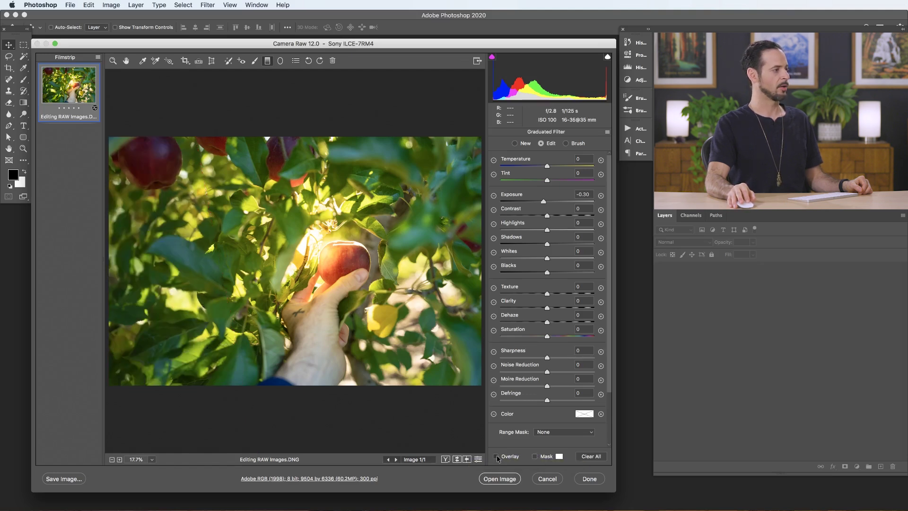
pyautogui.click(496, 457)
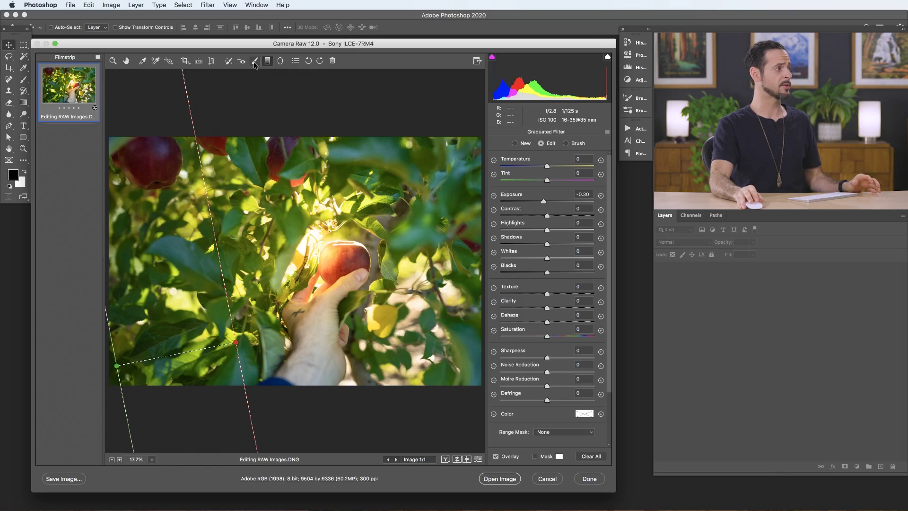
pyautogui.click(255, 61)
# Set the Adjustment Brush to size 5 and feather 41, and paint over the held apple.
pyautogui.press('[')
pyautogui.press('[')
pyautogui.press('[')
pyautogui.press('[')
pyautogui.press('[')
pyautogui.press('[')
pyautogui.press('[')
pyautogui.press('[')
pyautogui.press('[')
pyautogui.press('[')
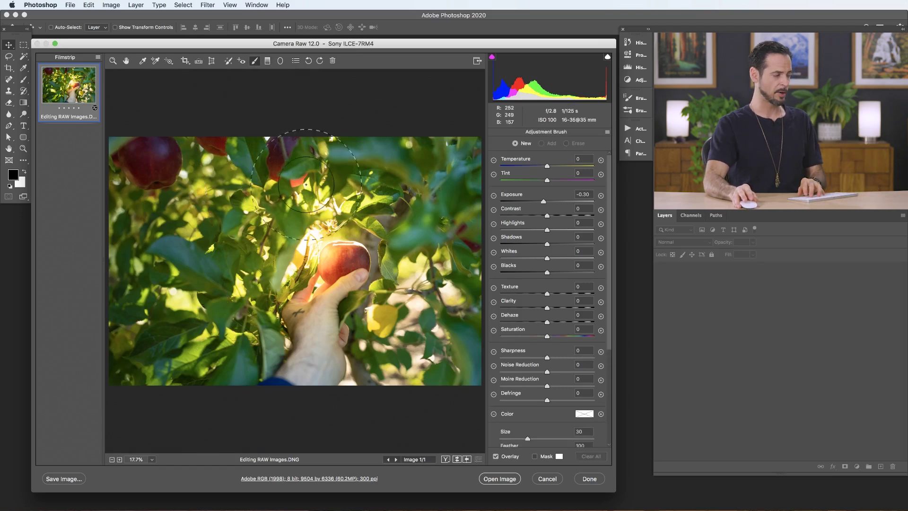
pyautogui.press('[')
pyautogui.press('[')
pyautogui.press('[')
pyautogui.press('[')
pyautogui.press('[')
pyautogui.press('[')
pyautogui.press('[')
pyautogui.press('[')
pyautogui.press('[')
pyautogui.press('[')
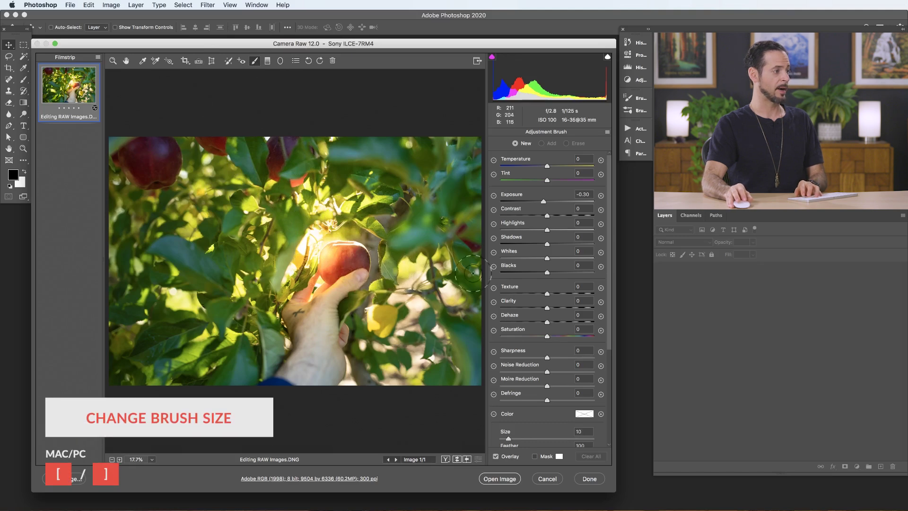
pyautogui.scroll(-5, 526, 271)
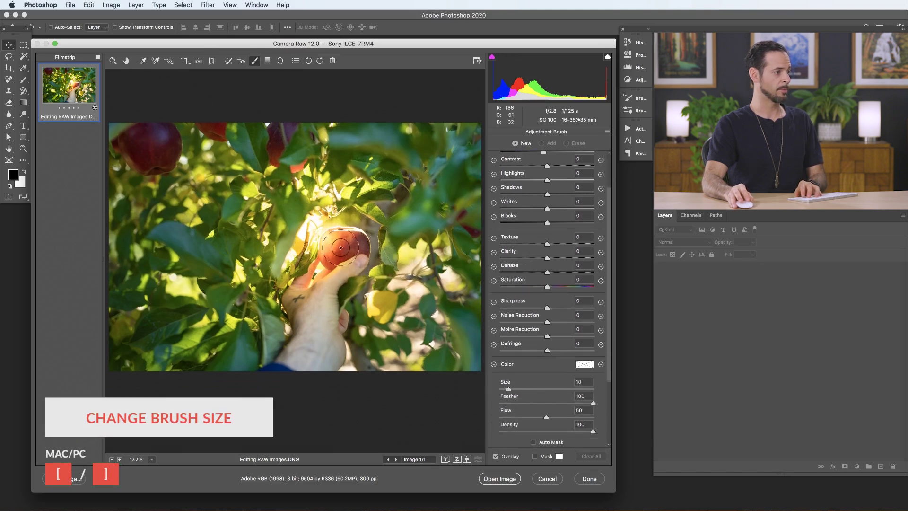
pyautogui.click(538, 407)
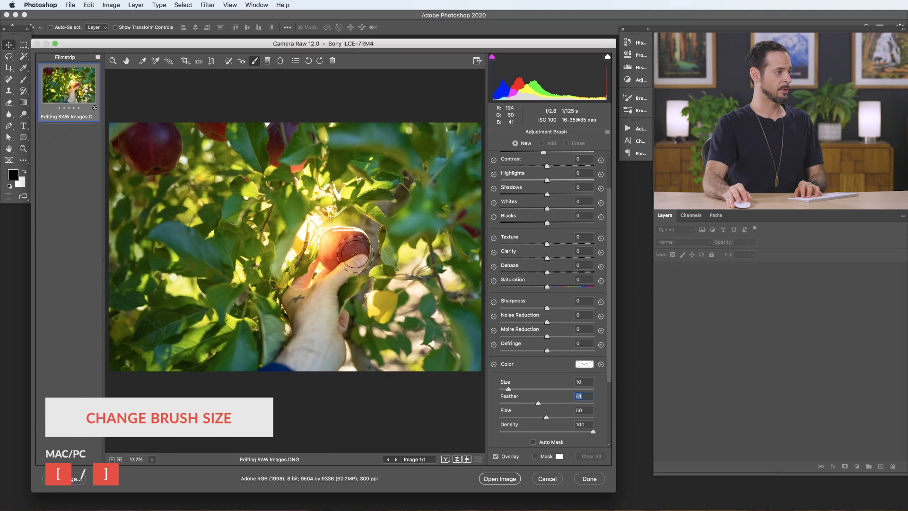
pyautogui.press('[')
pyautogui.press('[')
pyautogui.press('[')
pyautogui.press('[')
pyautogui.press('[')
pyautogui.moveTo(345, 245); pyautogui.dragTo(354, 244)
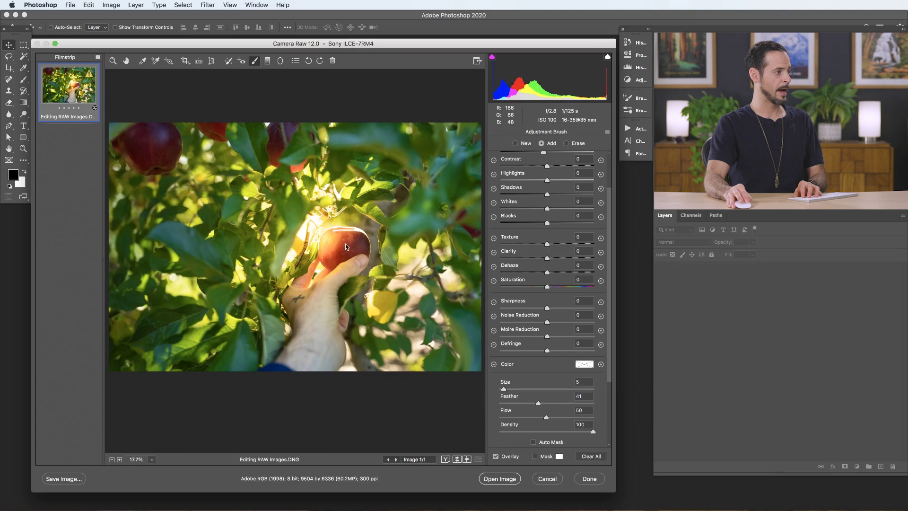
# Show the brush mask and change its overlay colour to blue.
pyautogui.click(535, 456)
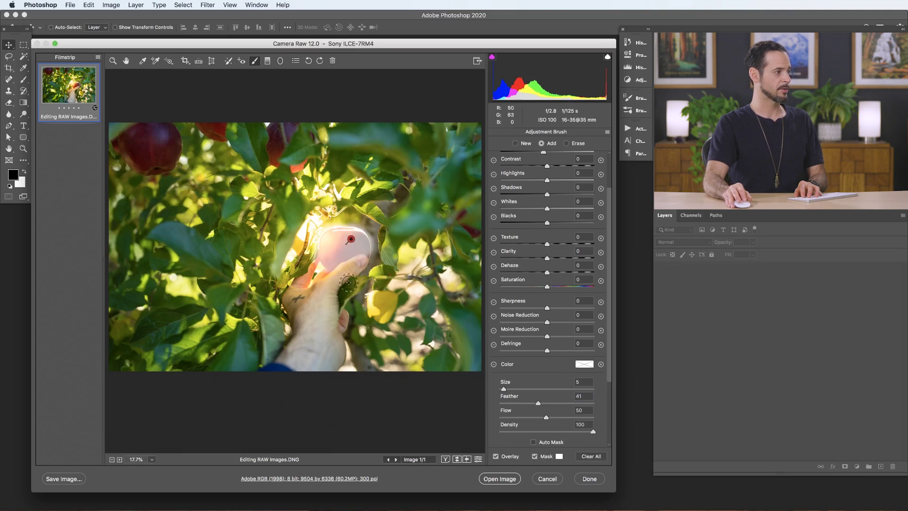
pyautogui.click(558, 457)
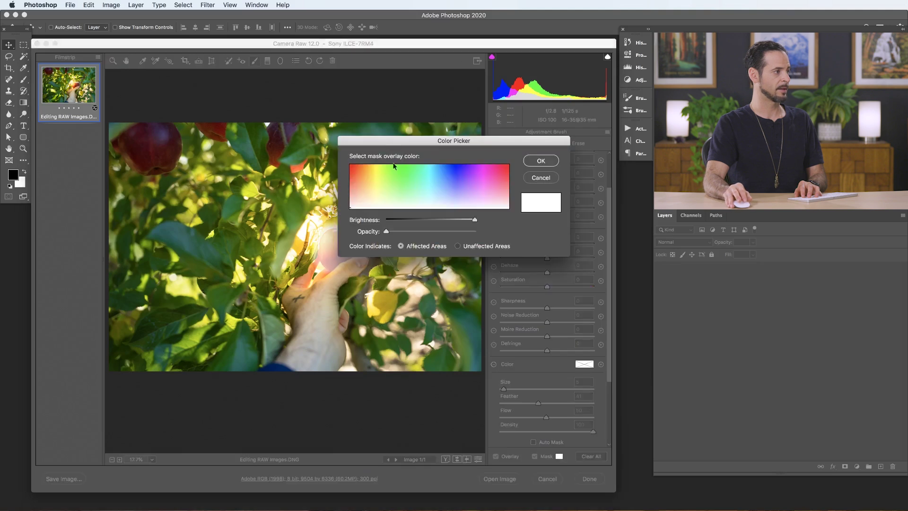
pyautogui.moveTo(403, 175); pyautogui.dragTo(442, 171)
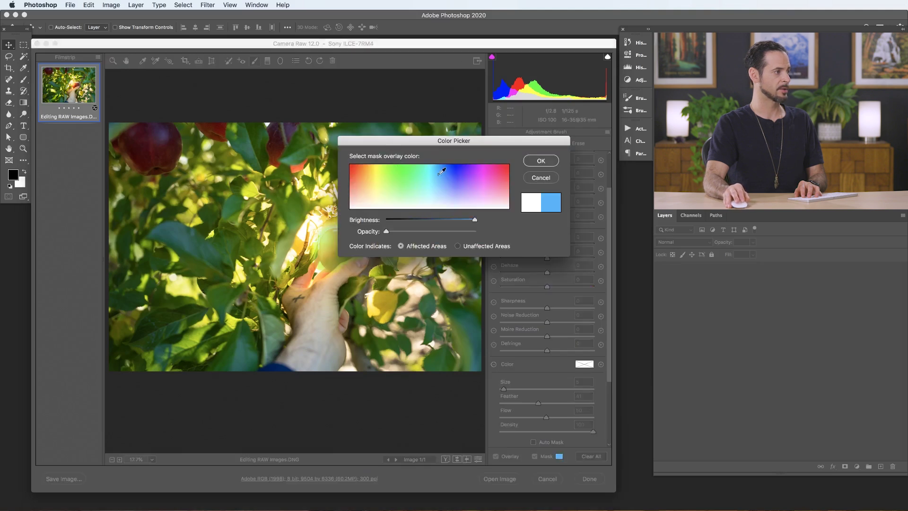
pyautogui.click(541, 161)
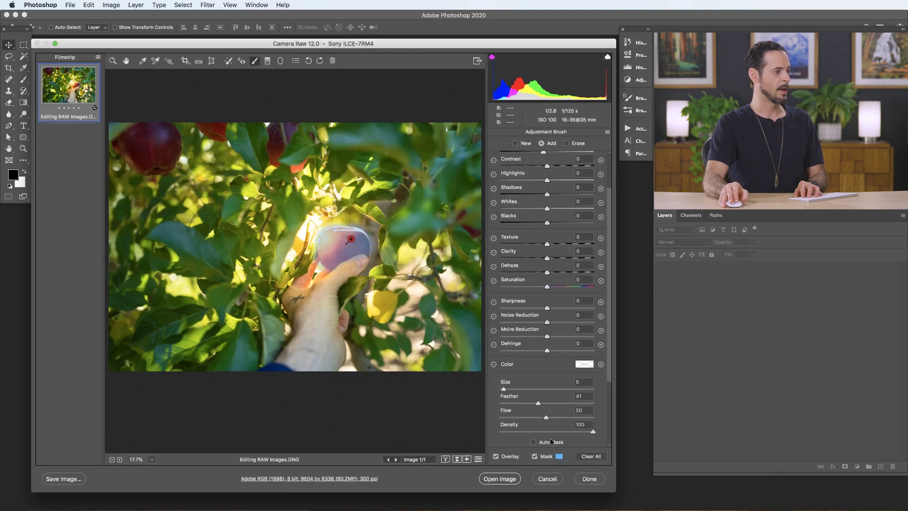
pyautogui.scroll(3, 529, 369)
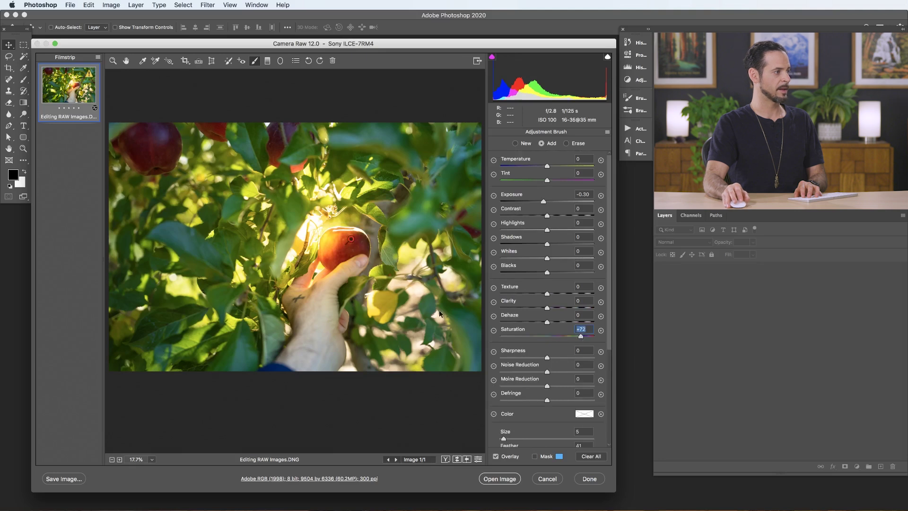
# Erase the brushed adjustment from the apple in Option-erase mode, then undo it to keep the saturation boost.
pyautogui.press('alt')
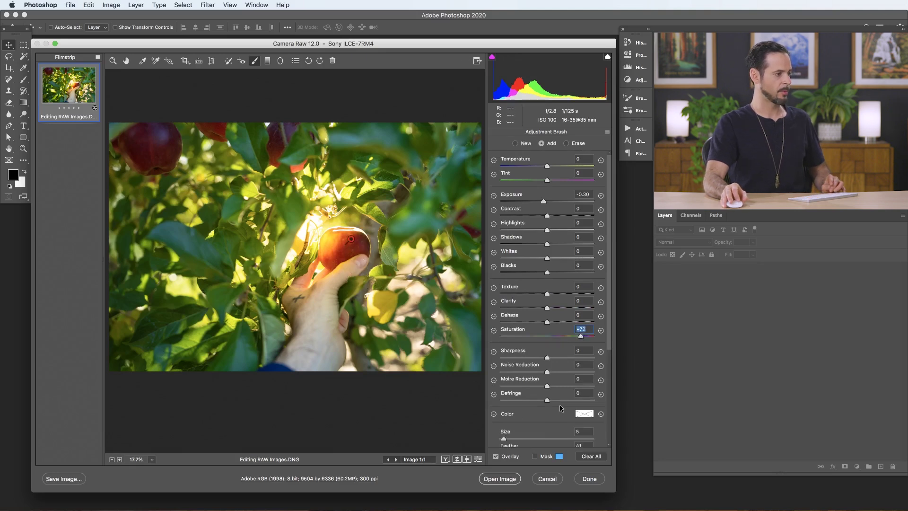
pyautogui.scroll(-1, 560, 405)
pyautogui.press('alt')
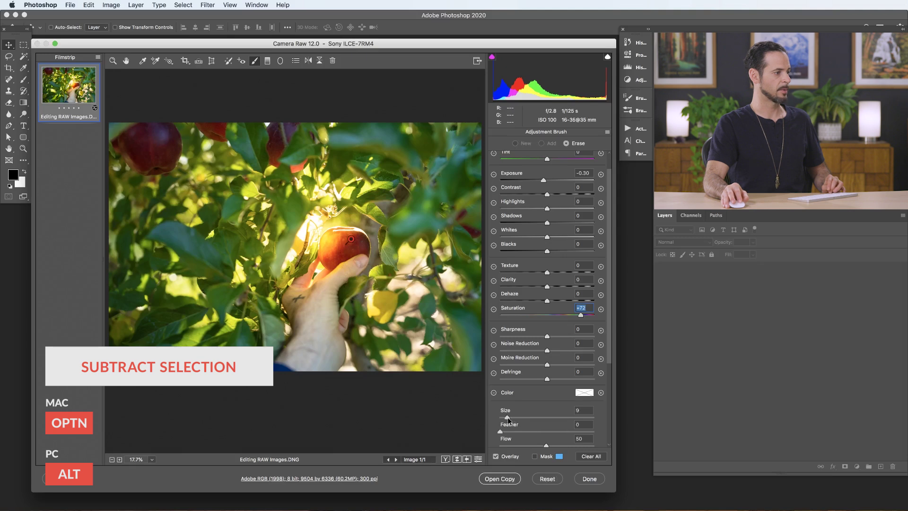
pyautogui.click(357, 281)
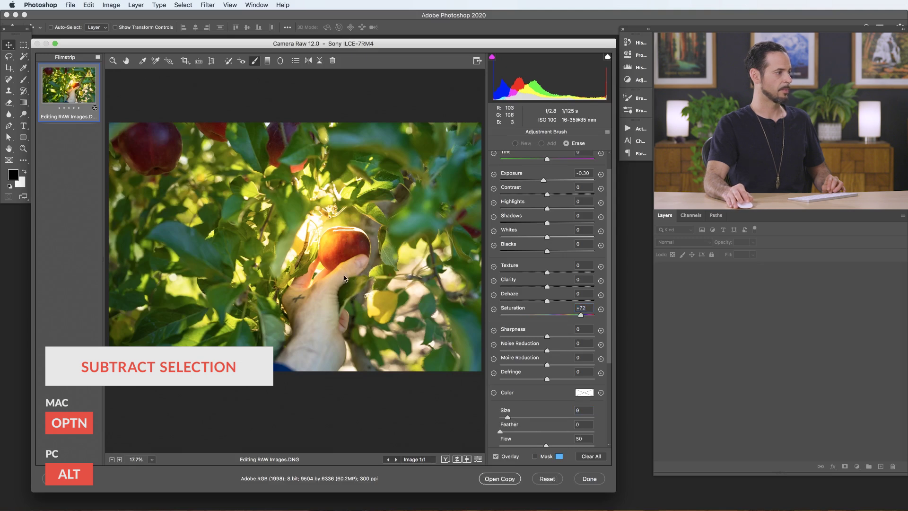
pyautogui.press('super+z')
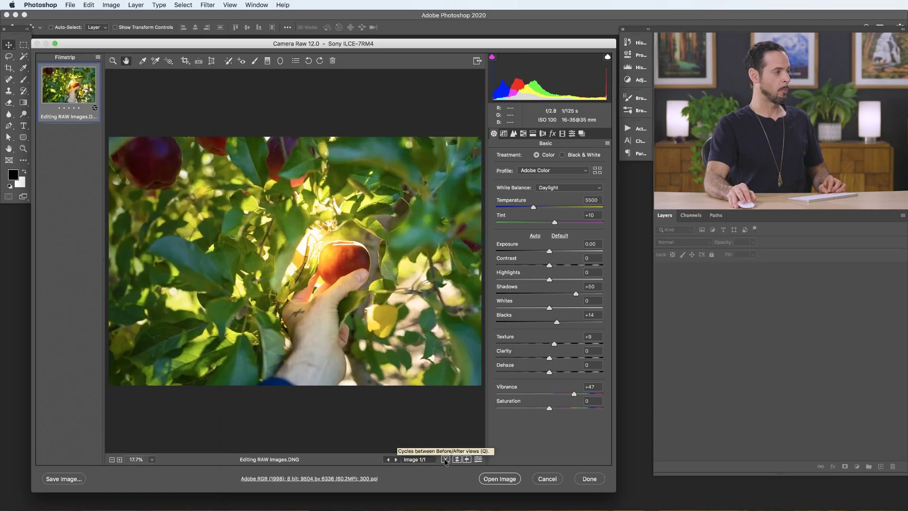
pyautogui.click(446, 459)
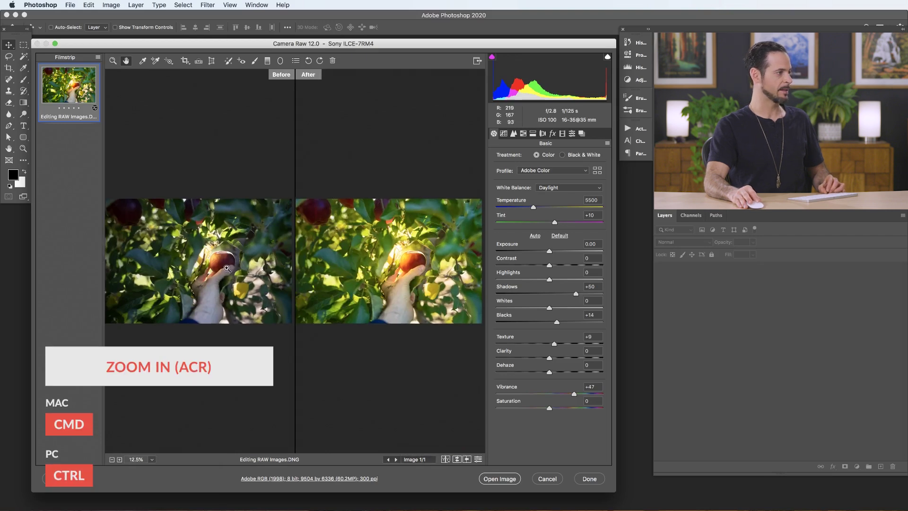
pyautogui.press('super+equal')
pyautogui.press('super+equal')
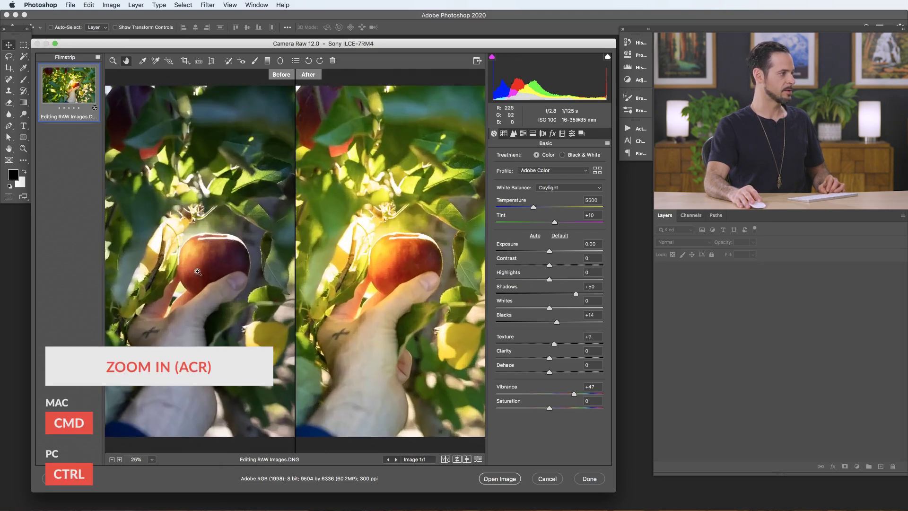
pyautogui.press('super+equal')
pyautogui.moveTo(218, 276); pyautogui.dragTo(253, 278)
pyautogui.press('alt')
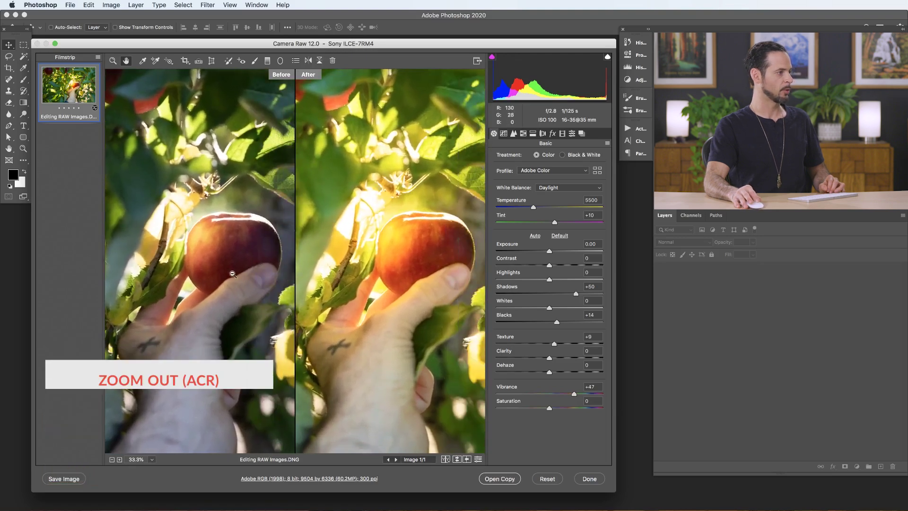
pyautogui.keyDown('alt'); pyautogui.click(254, 277); pyautogui.keyUp('alt')
pyautogui.keyDown('alt'); pyautogui.click(217, 278); pyautogui.keyUp('alt')
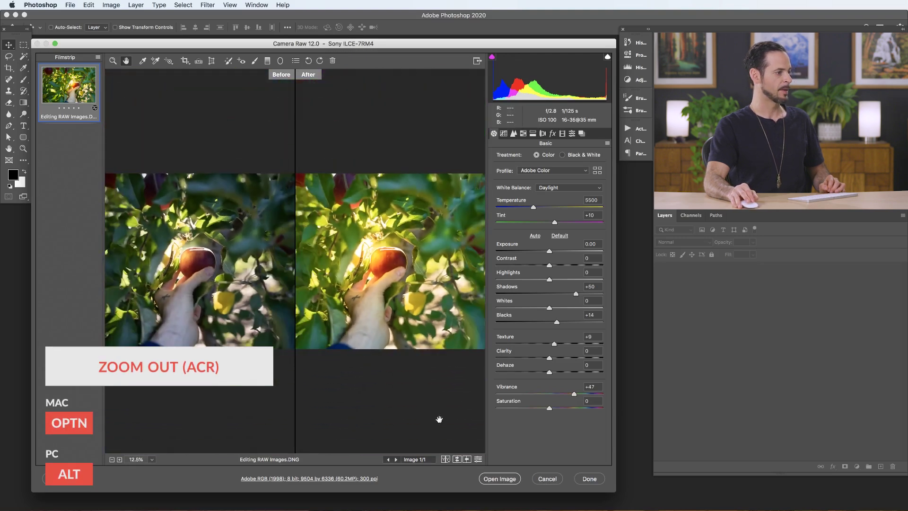
pyautogui.click(446, 460)
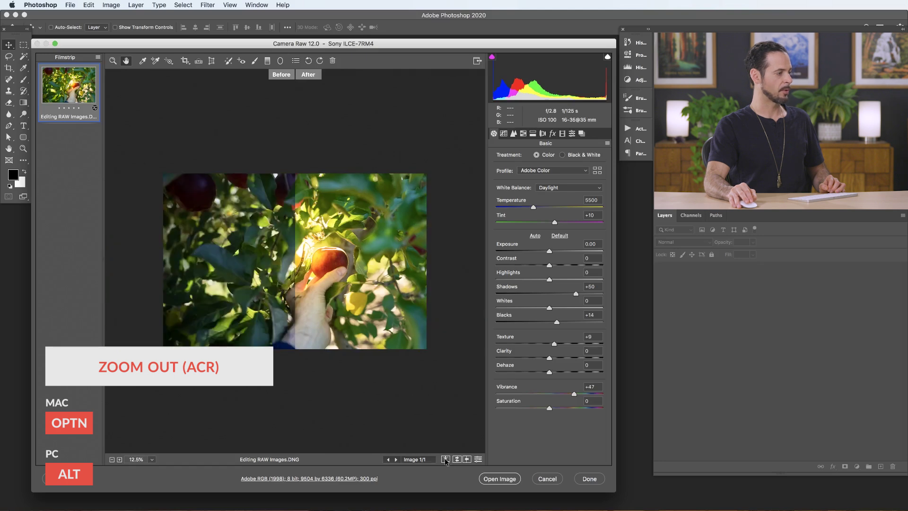
pyautogui.click(446, 460)
pyautogui.click(446, 460)
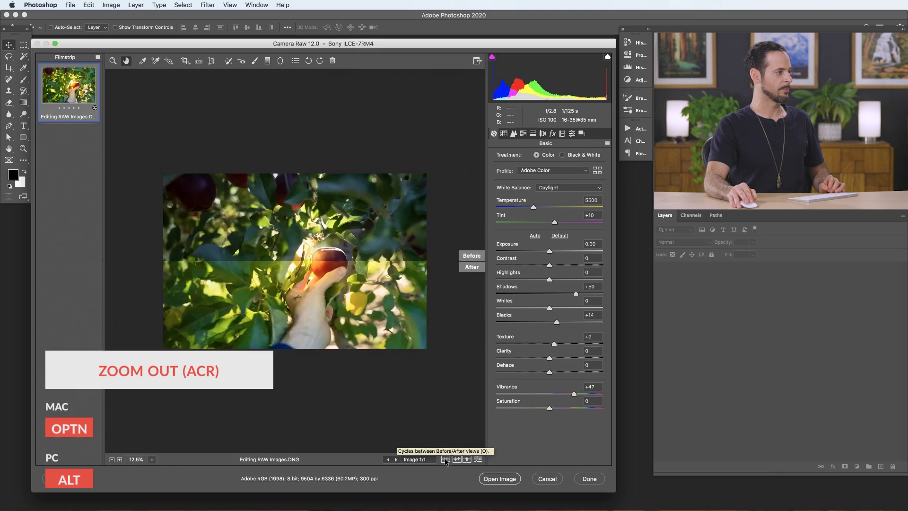
pyautogui.click(446, 460)
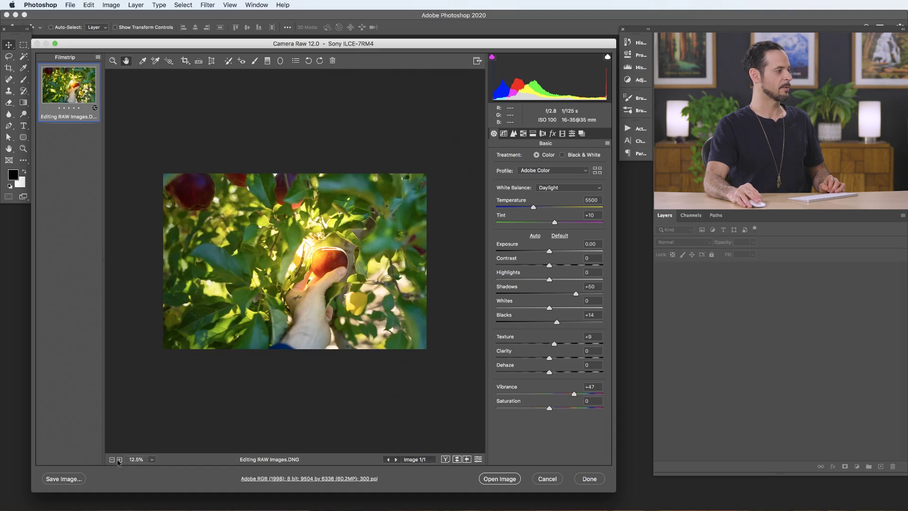
pyautogui.click(152, 460)
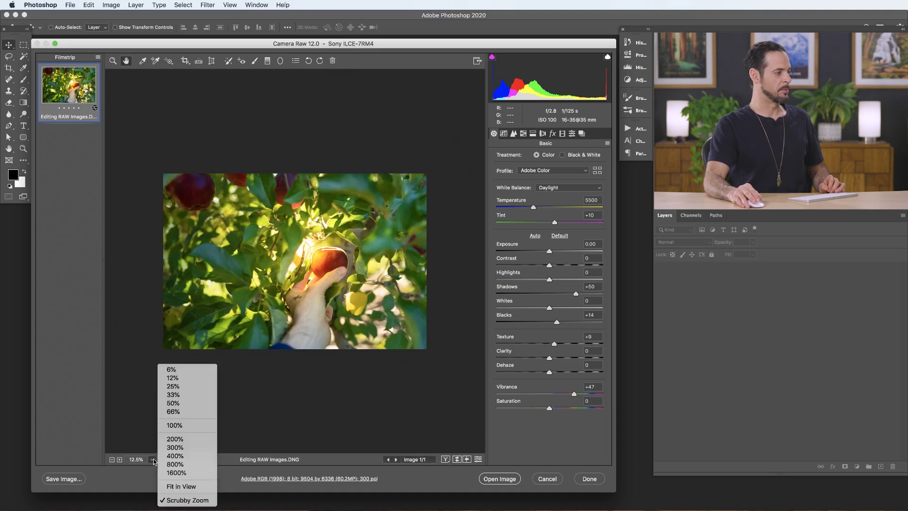
pyautogui.click(174, 403)
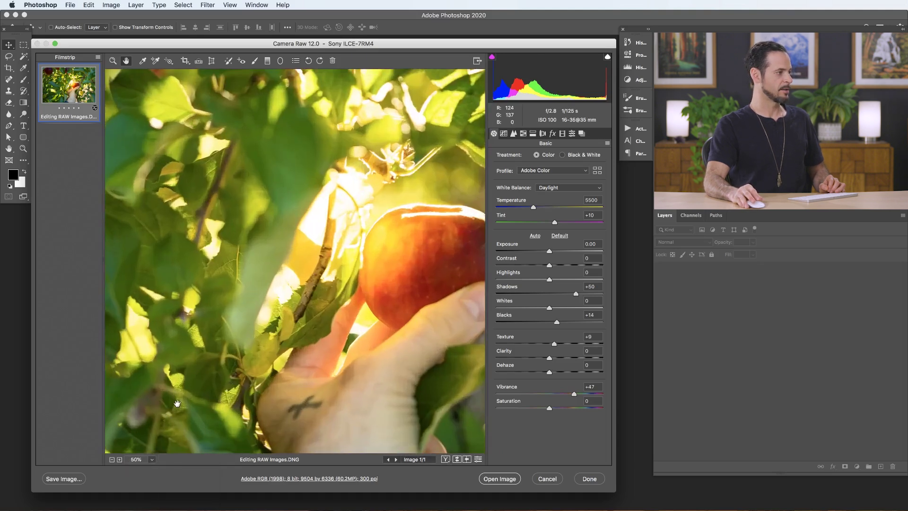
pyautogui.scroll(-3, 178, 403)
pyautogui.click(152, 460)
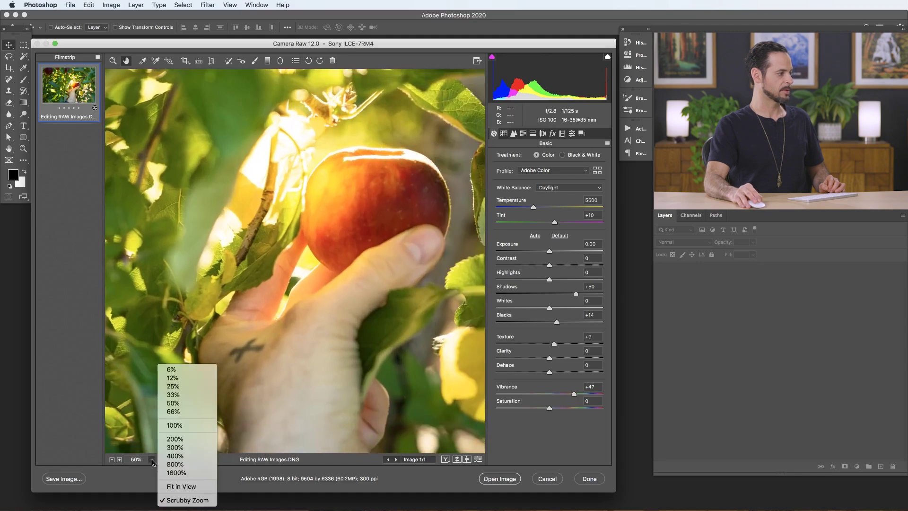
pyautogui.click(181, 487)
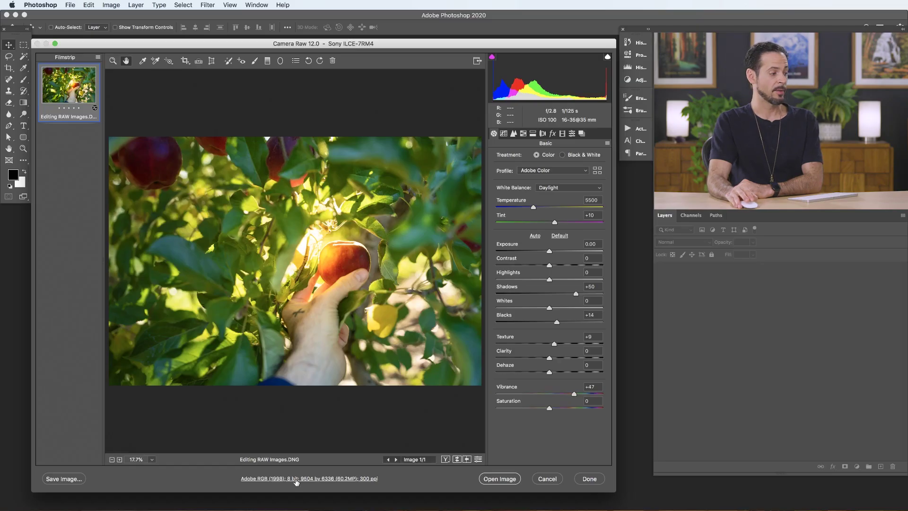
# Set the workflow output depth to 16 Bits/Channel with Smart Object opening, and confirm.
pyautogui.click(296, 478)
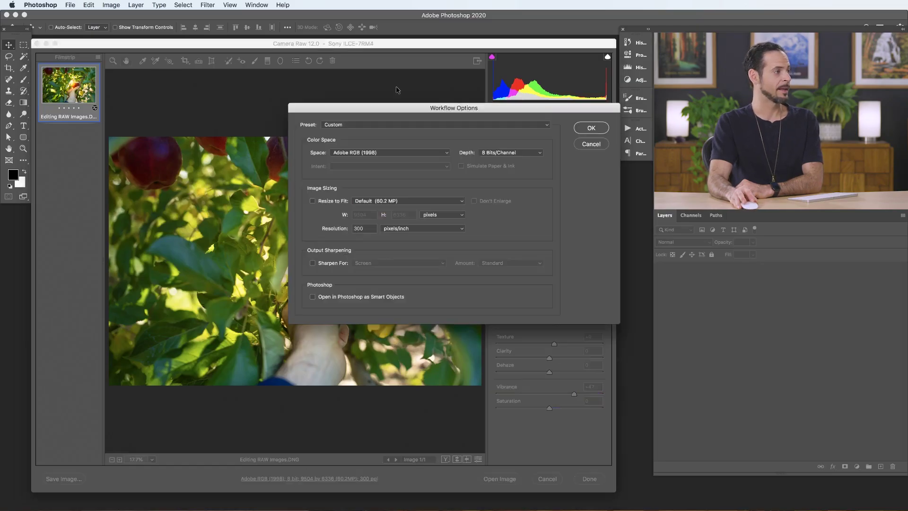
pyautogui.moveTo(398, 108); pyautogui.dragTo(284, 129)
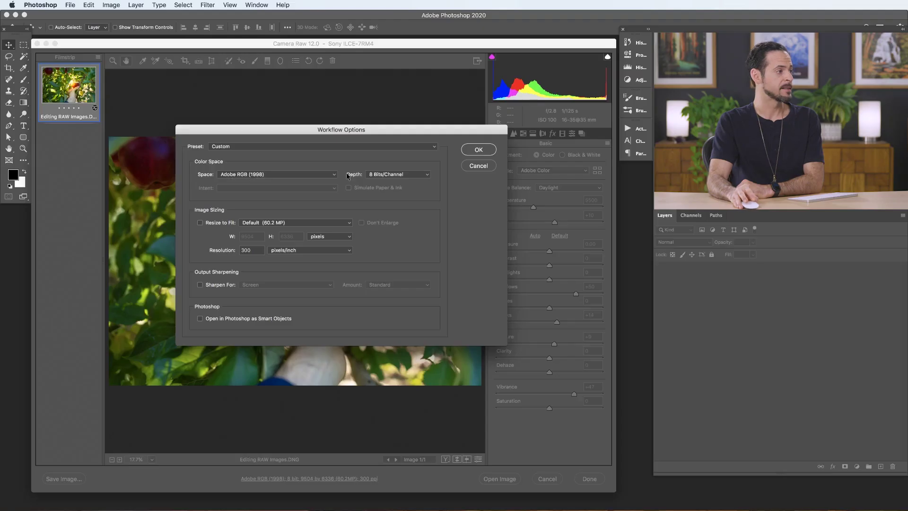
pyautogui.click(385, 175)
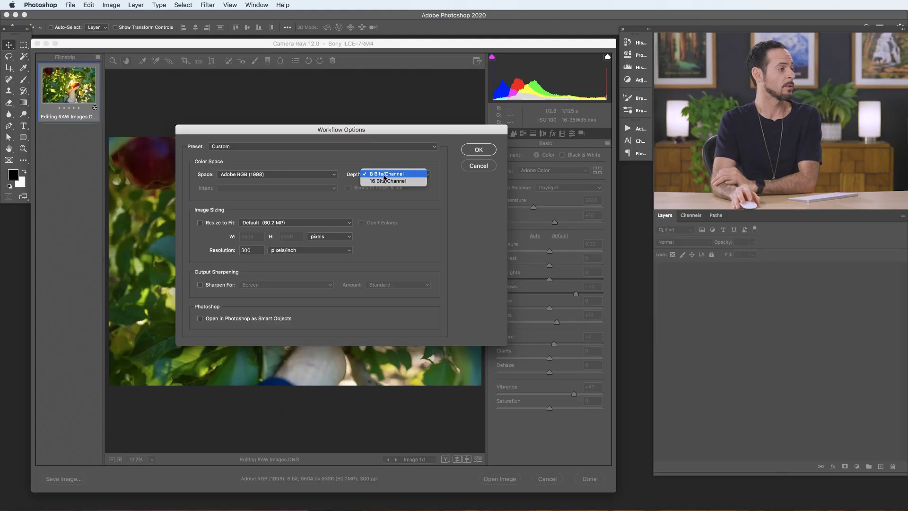
pyautogui.click(387, 181)
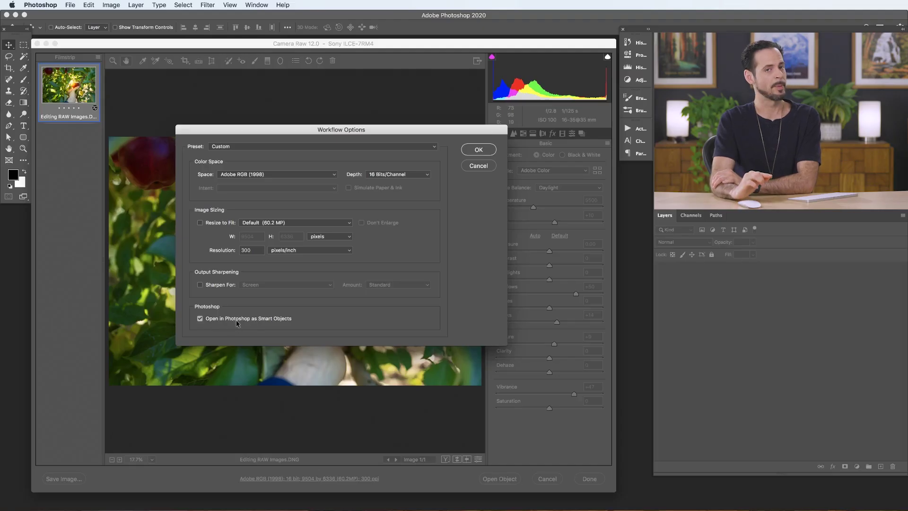
pyautogui.click(478, 150)
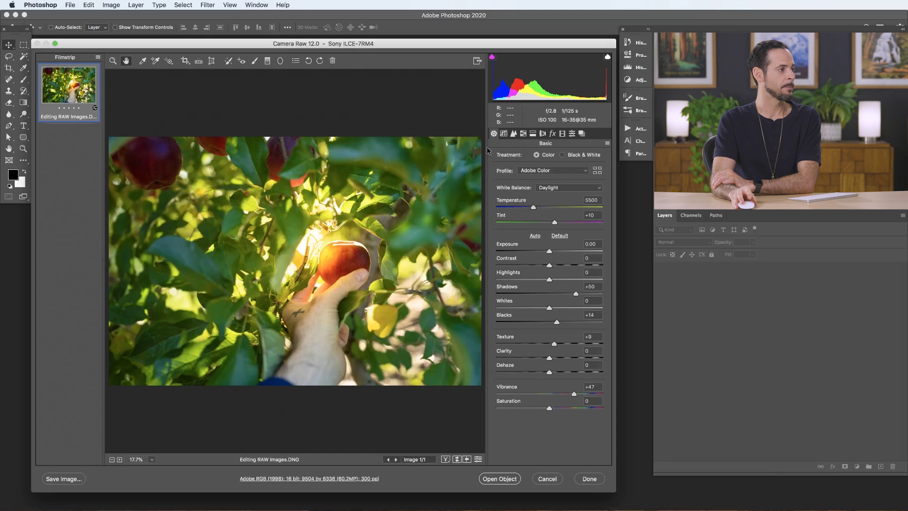
# Open the edited photo in Photoshop as the smart object document Editing RAW Images-1.
pyautogui.click(513, 480)
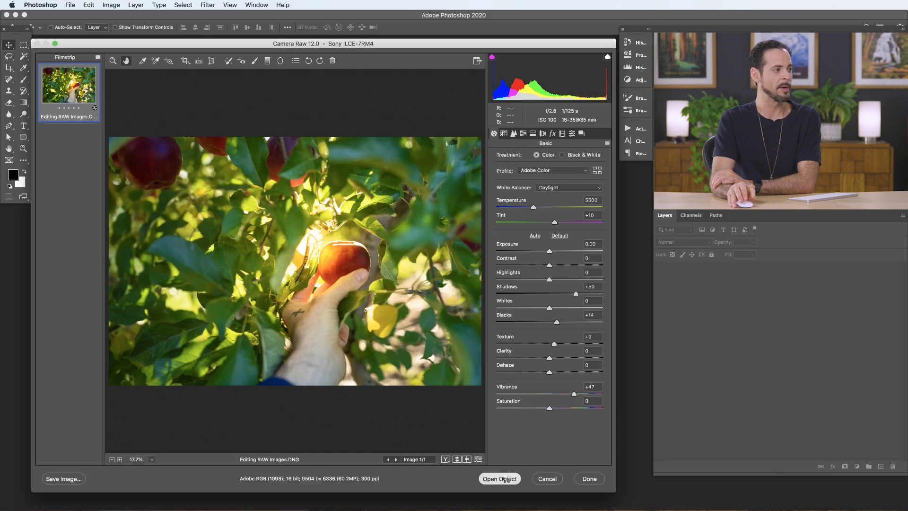
pyautogui.click(508, 478)
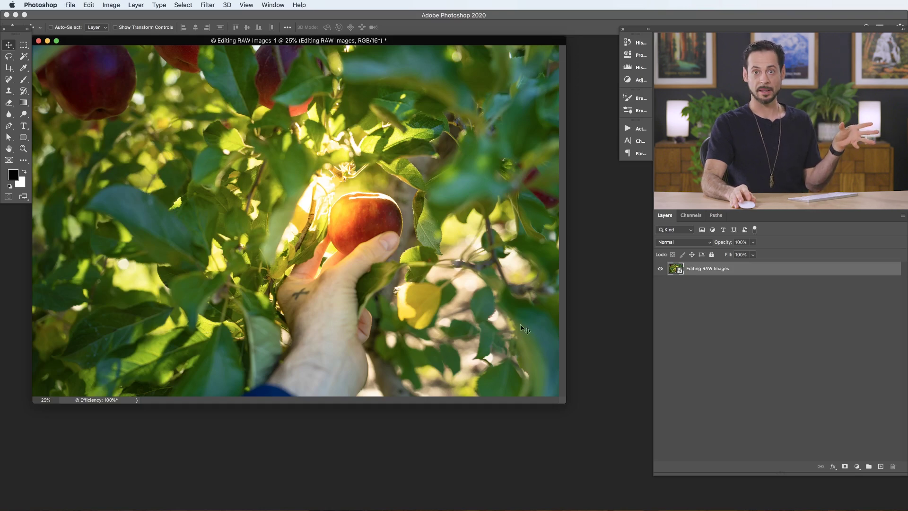
# Reopen the smart object in Camera Raw, raise Temperature to 6600, and apply it.
pyautogui.doubleClick(676, 270)
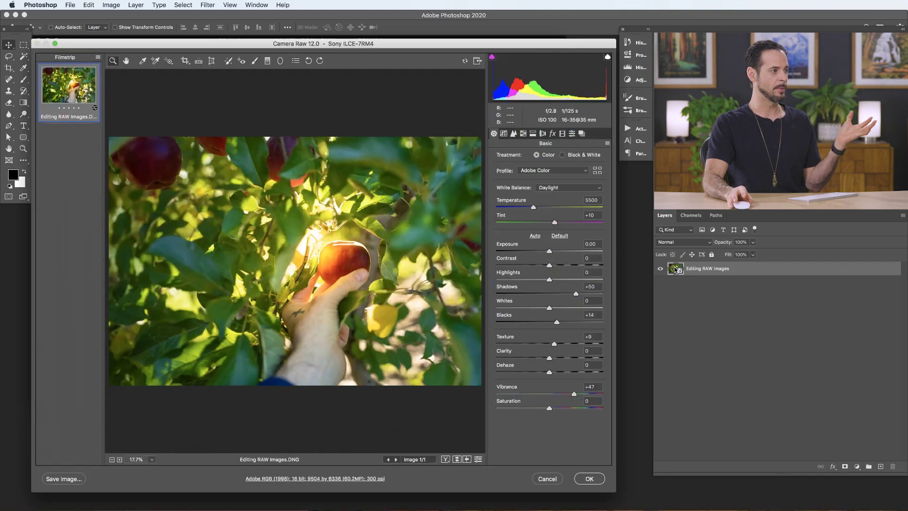
pyautogui.moveTo(533, 209)
pyautogui.mouseDown()
pyautogui.moveTo(518, 209)
pyautogui.moveTo(545, 207)
pyautogui.mouseUp()
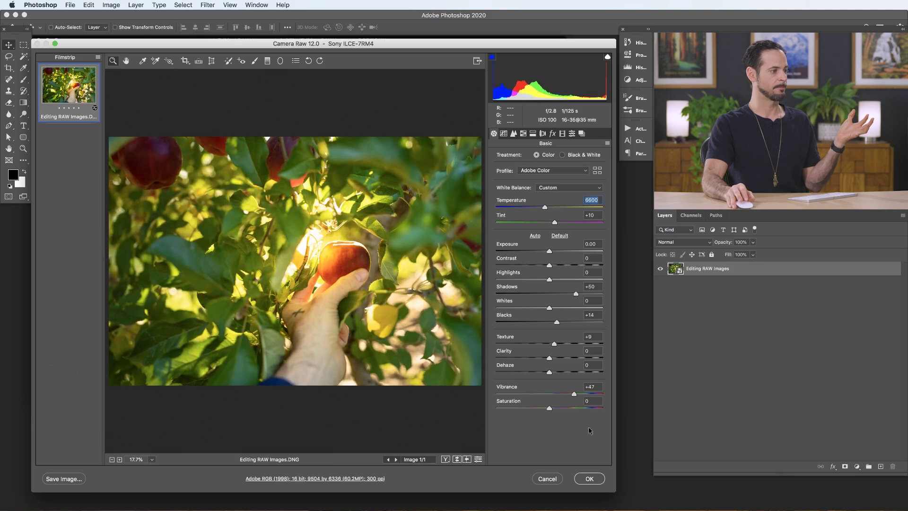
pyautogui.click(589, 479)
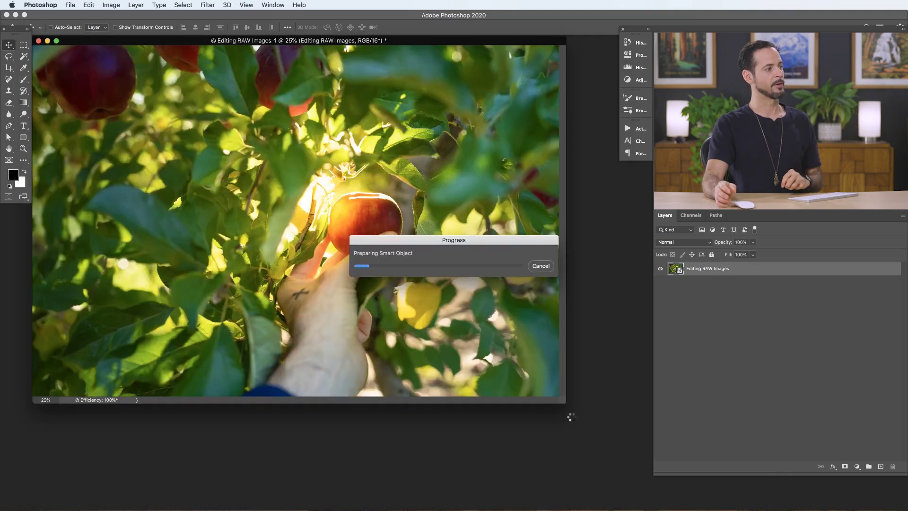